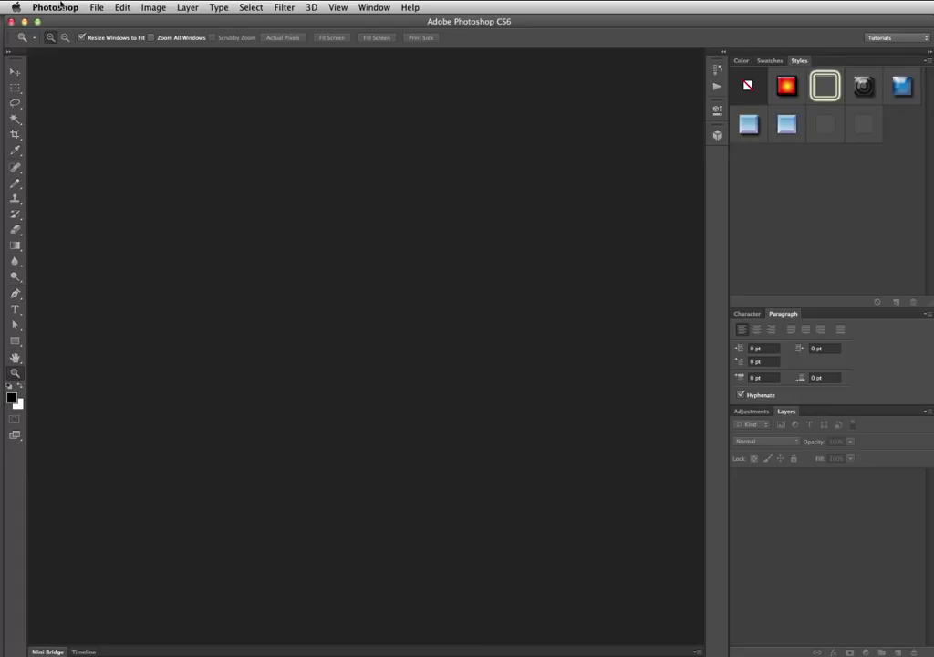
# Create Untitled-1 at 11 × 17 in, 300 ppi, CMYK Color, with a white background.
pyautogui.click(96, 7)
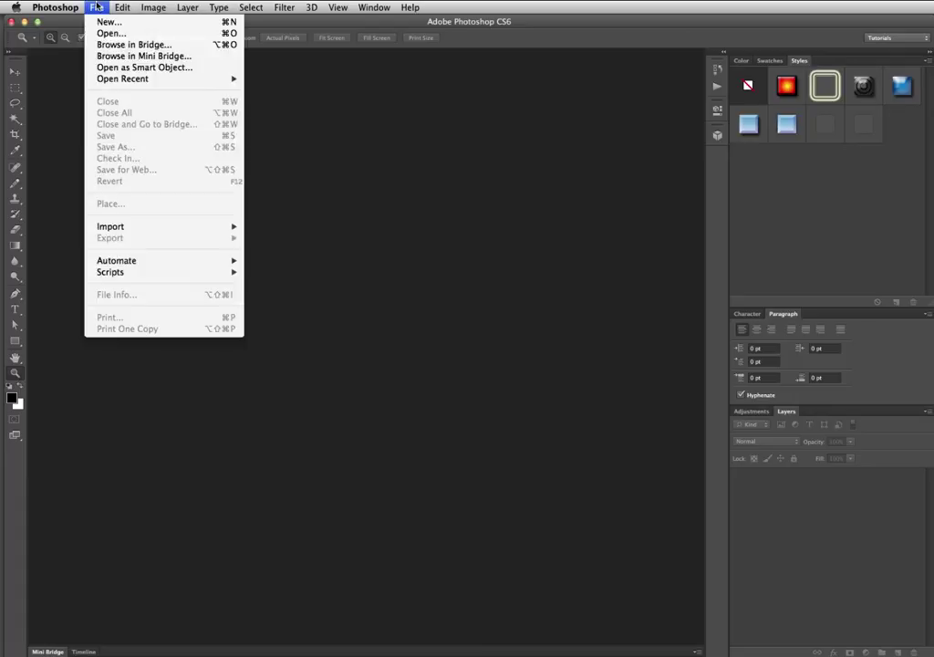
pyautogui.click(109, 22)
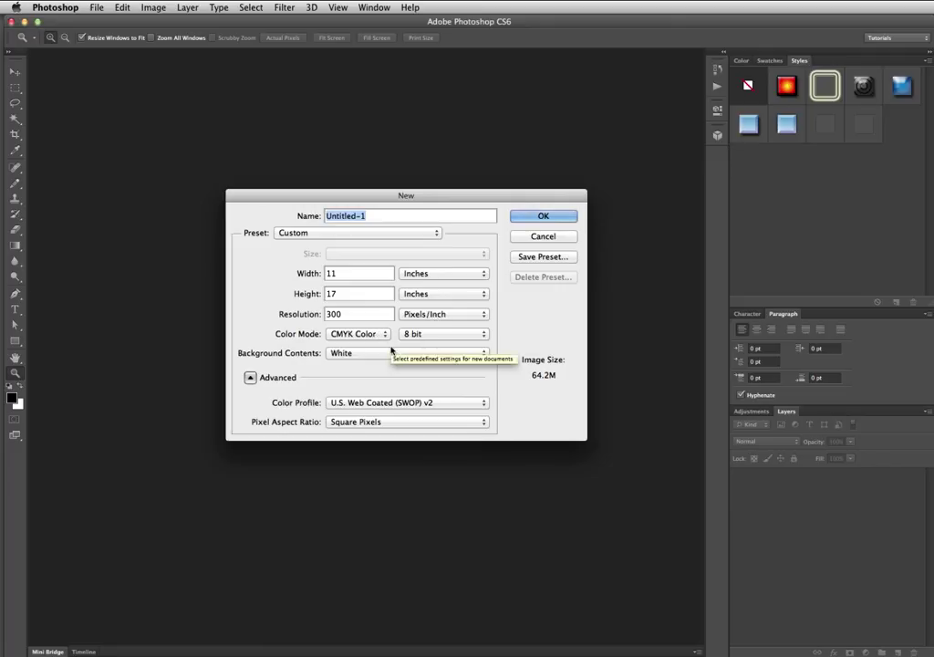
pyautogui.click(520, 220)
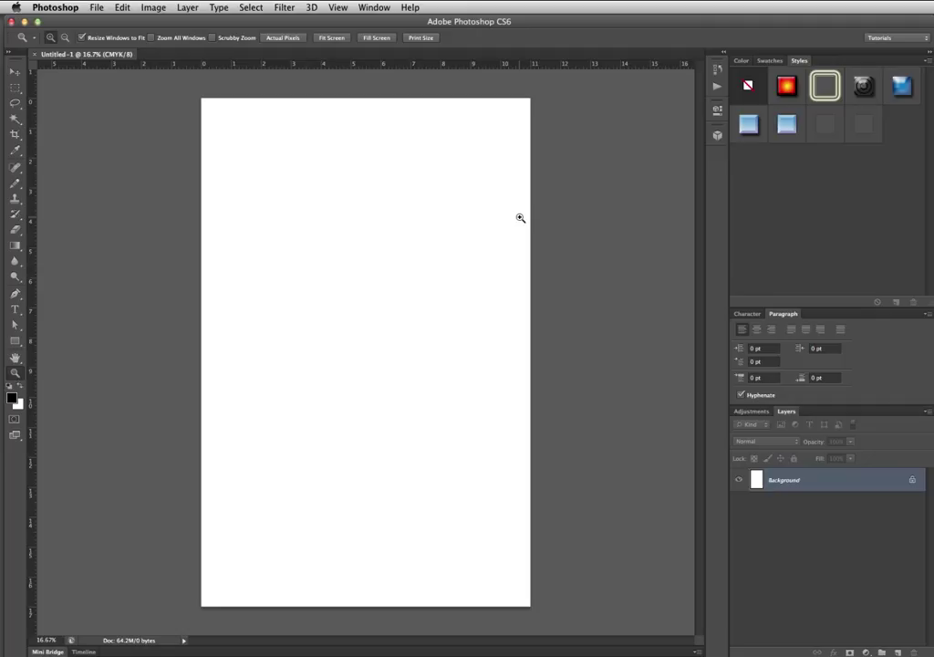
# Zoom in and pan around the blank white 11 × 17 page to inspect it.
pyautogui.click(422, 211)
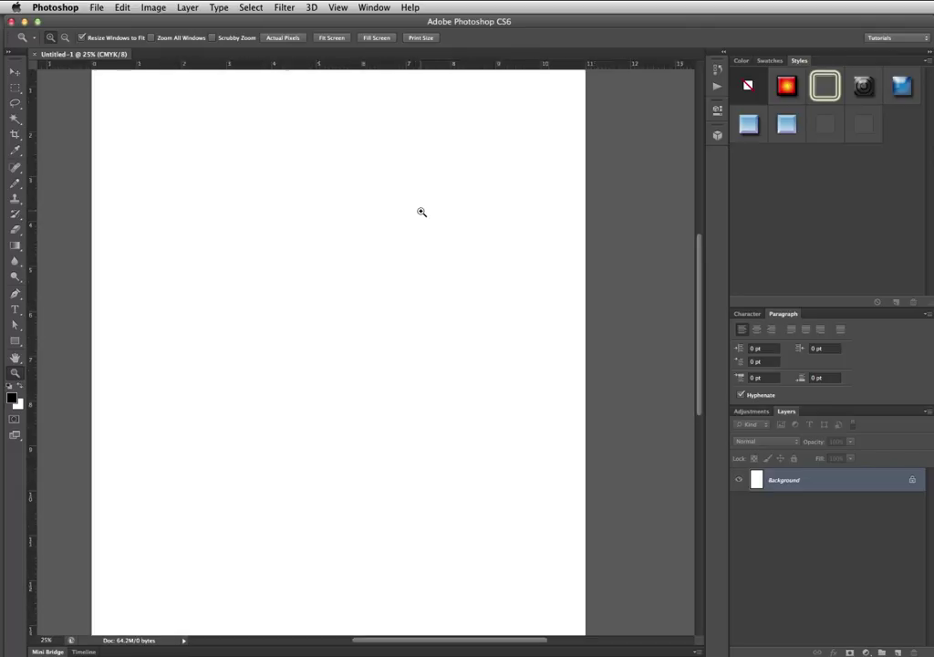
pyautogui.moveTo(388, 154); pyautogui.dragTo(391, 252)
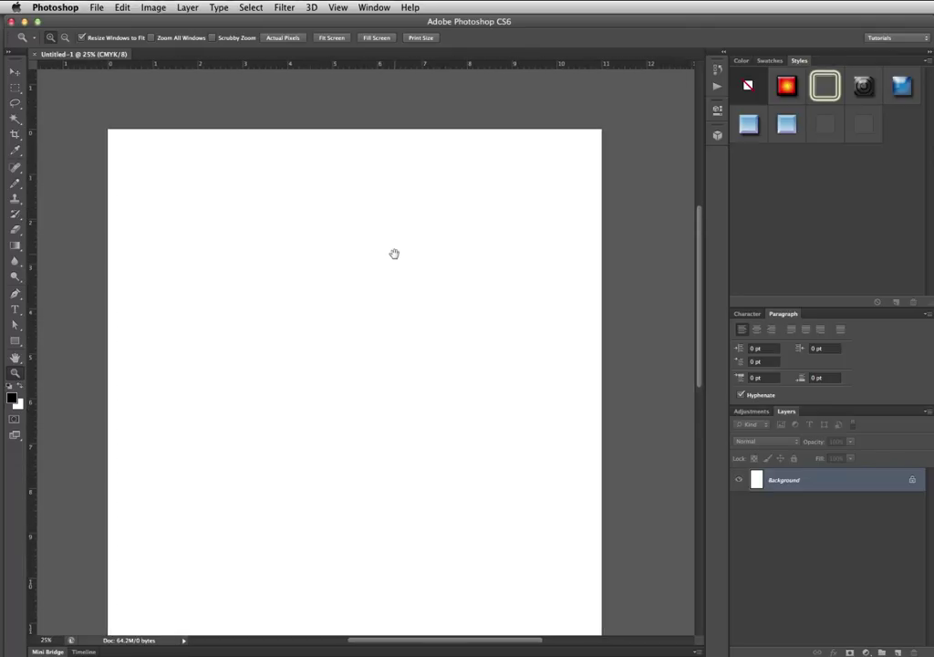
pyautogui.click(334, 220)
pyautogui.keyDown('alt'); pyautogui.click(334, 221); pyautogui.keyUp('alt')
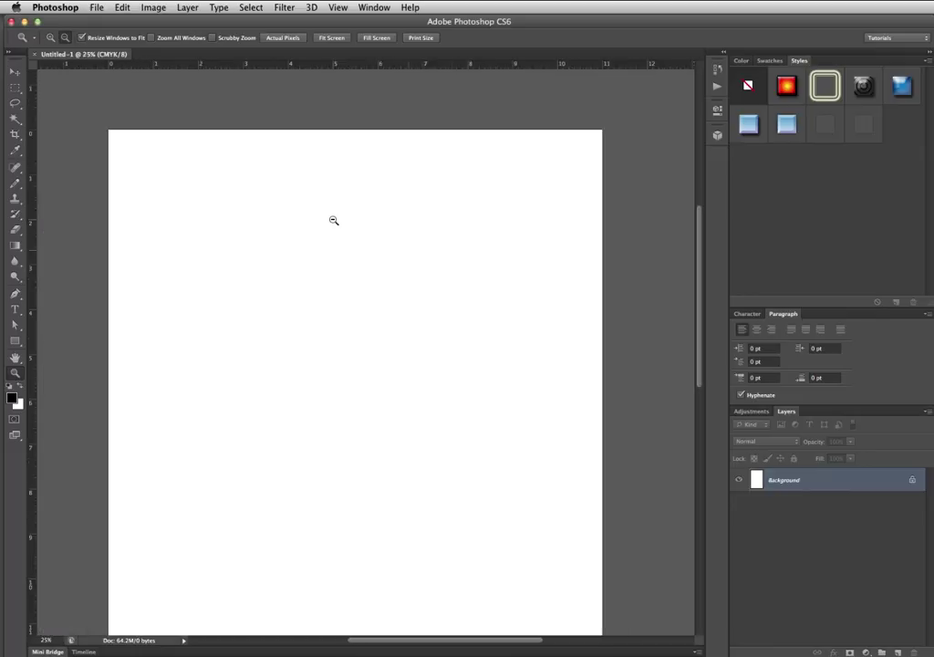
pyautogui.click(132, 154)
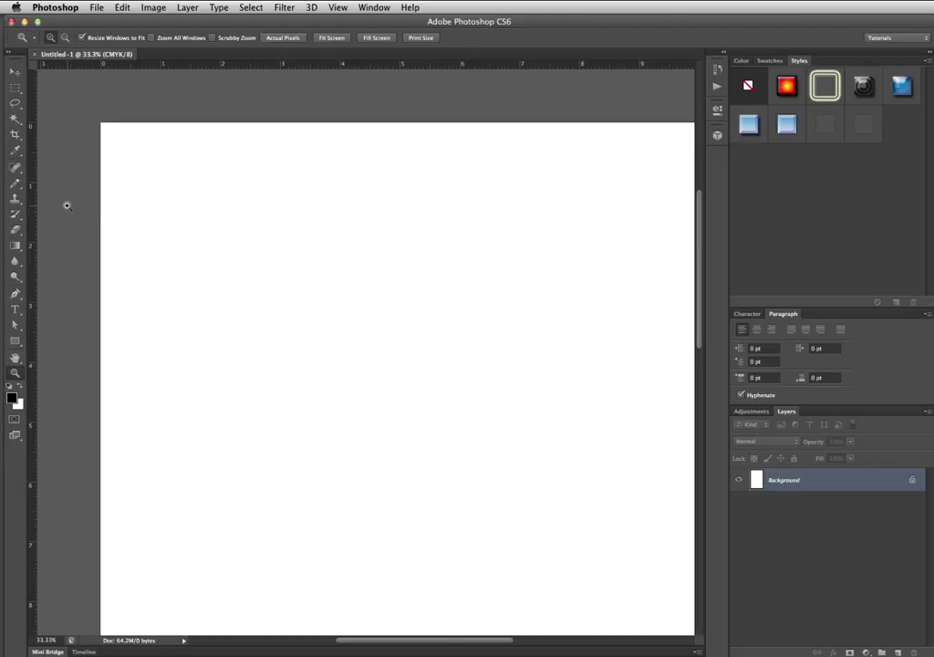
# Keep the rulers in inches and place a horizontal guide at Y 0.25 in.
pyautogui.rightClick(179, 69)
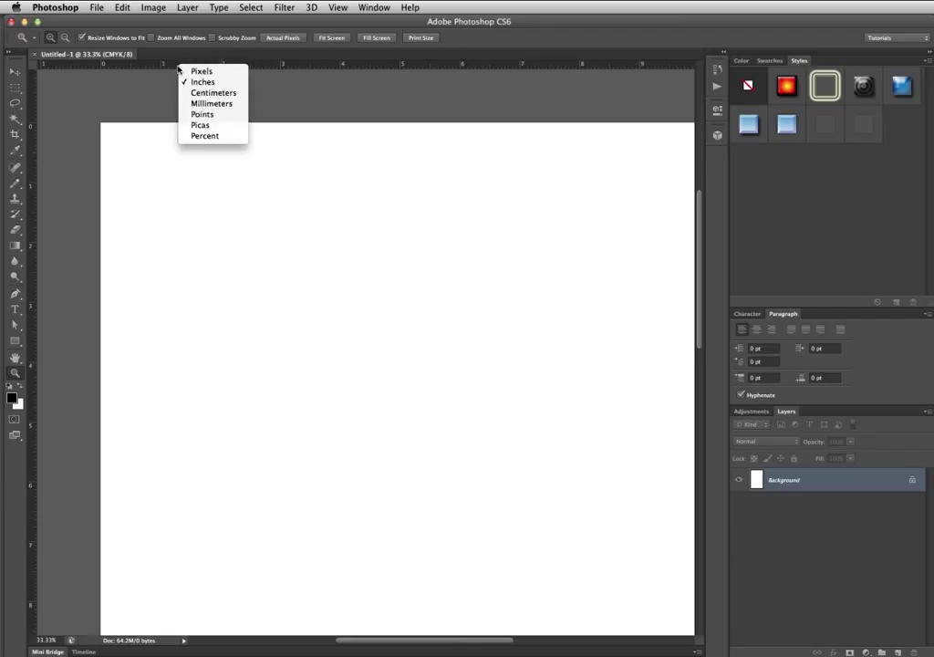
pyautogui.click(187, 83)
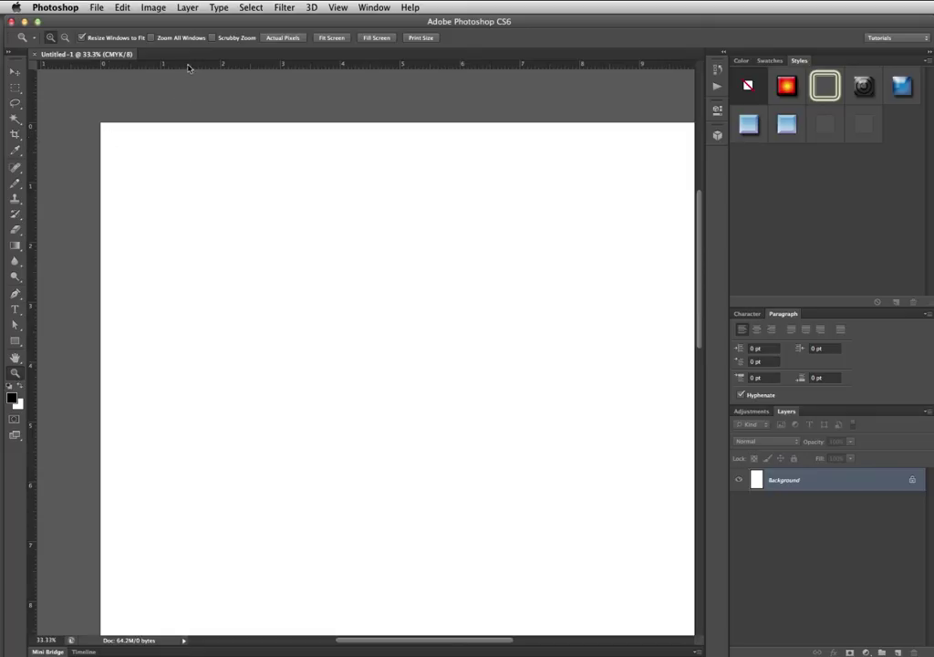
pyautogui.moveTo(189, 68); pyautogui.dragTo(185, 138)
pyautogui.click(186, 139)
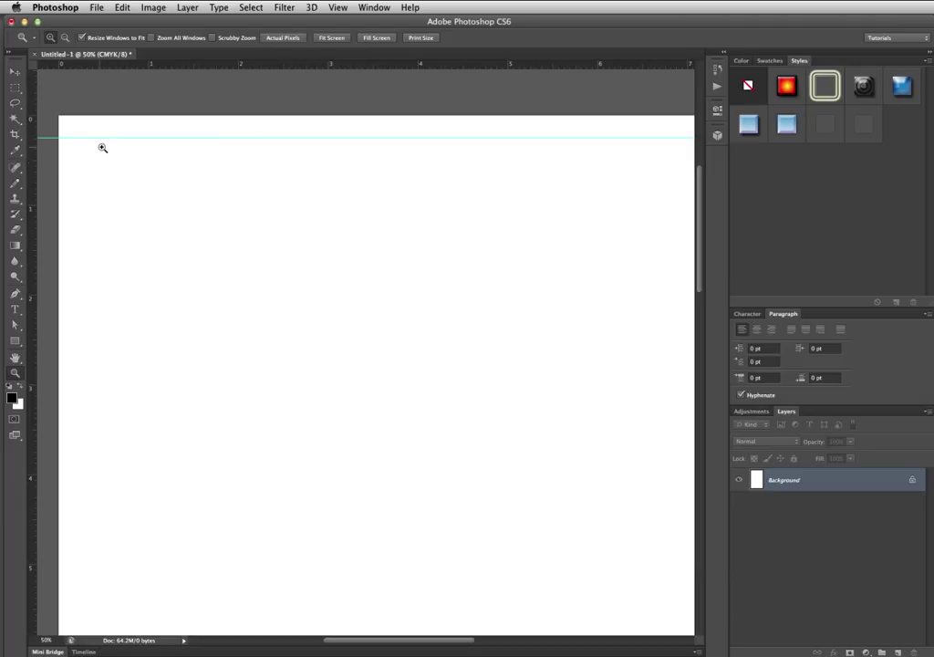
# Place a vertical guide at the left 0.25 in margin.
pyautogui.click(337, 7)
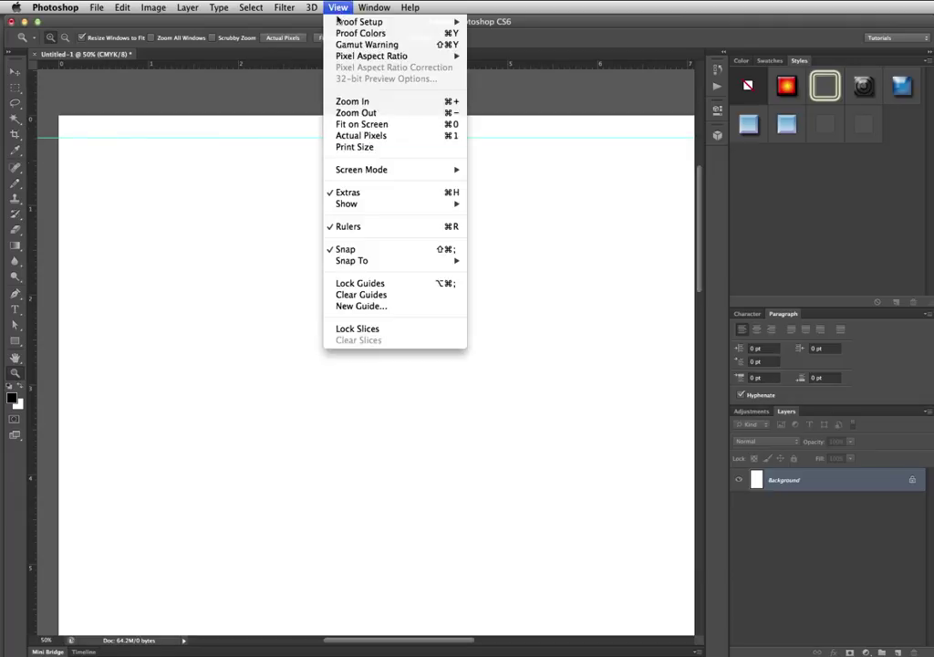
pyautogui.moveTo(356, 261)
pyautogui.click(361, 8)
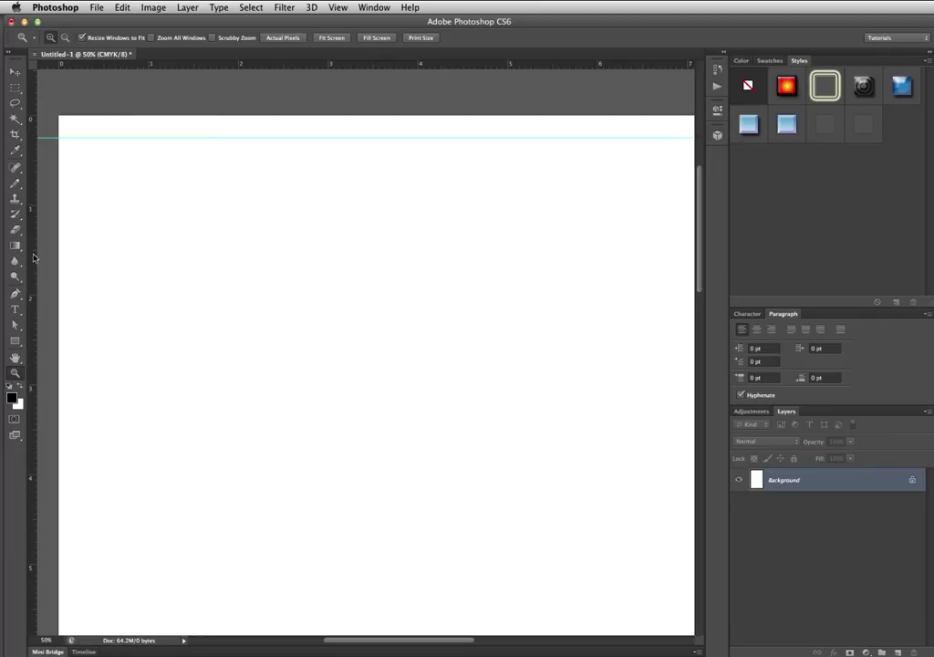
pyautogui.moveTo(35, 257); pyautogui.dragTo(81, 249)
# Add a right-margin vertical guide and move it to about 10.75 in.
pyautogui.hscroll(10, 442, 193)
pyautogui.scroll(-3, 211, 185)
pyautogui.moveTo(458, 202); pyautogui.dragTo(309, 325)
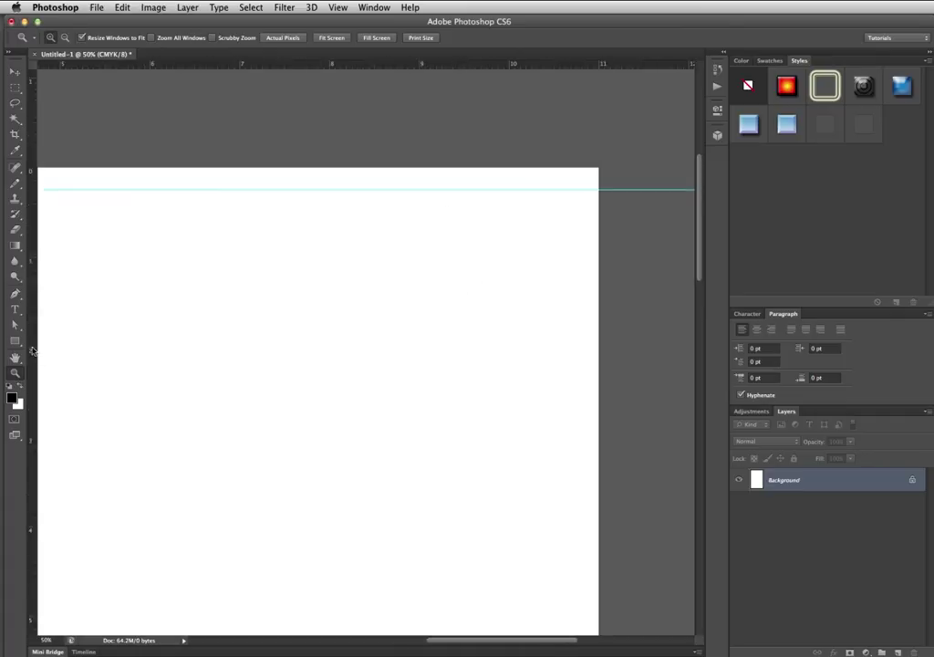
pyautogui.moveTo(32, 350); pyautogui.dragTo(556, 325)
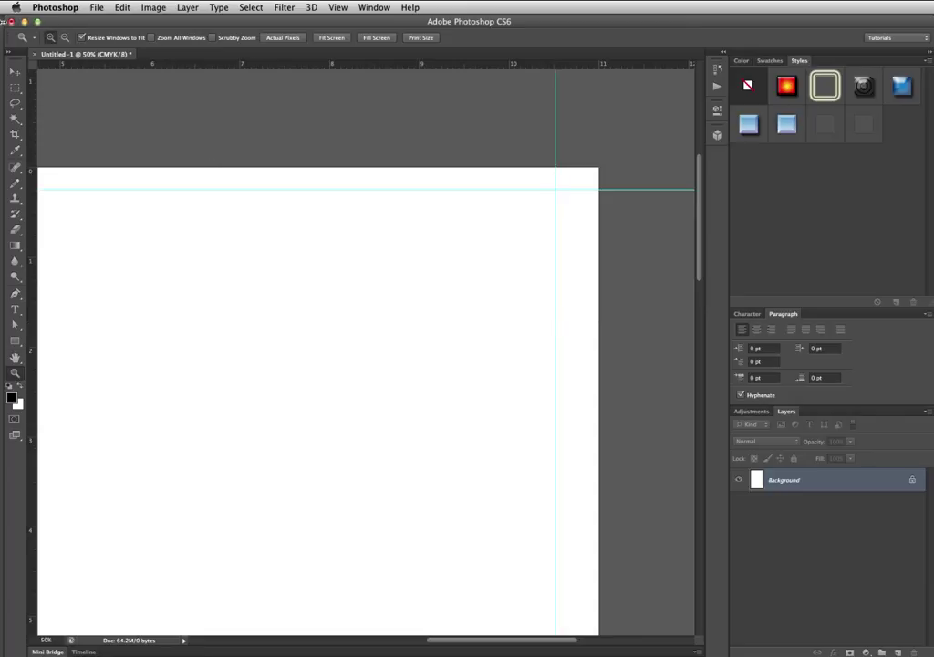
pyautogui.click(15, 71)
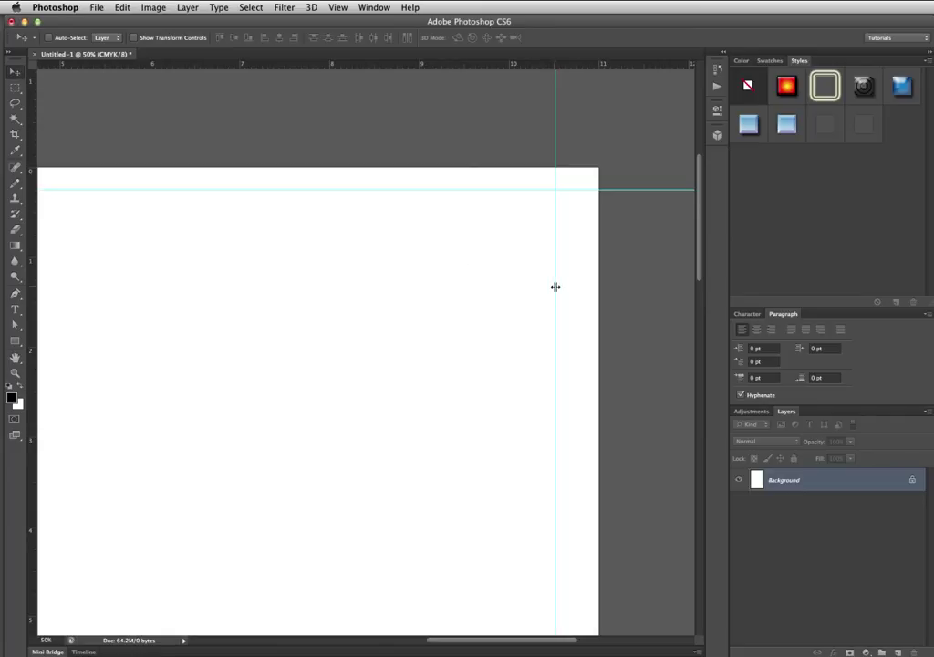
pyautogui.moveTo(556, 287); pyautogui.dragTo(577, 288)
# Add a horizontal guide near the bottom edge, then fit the page on screen.
pyautogui.scroll(-5, 548, 352)
pyautogui.hscroll(-2, 548, 352)
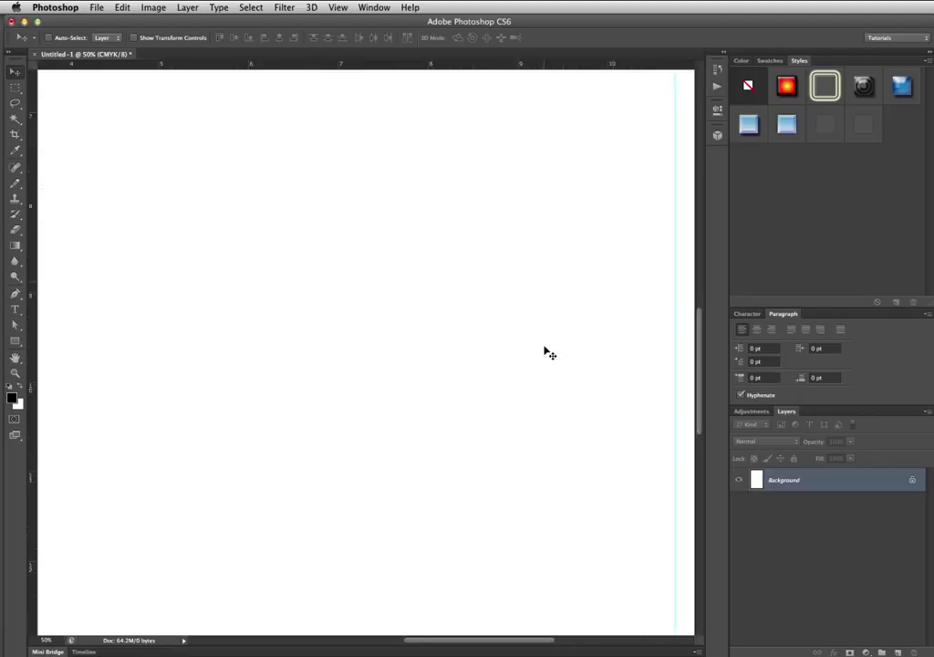
pyautogui.hscroll(2, 548, 352)
pyautogui.scroll(-5, 548, 353)
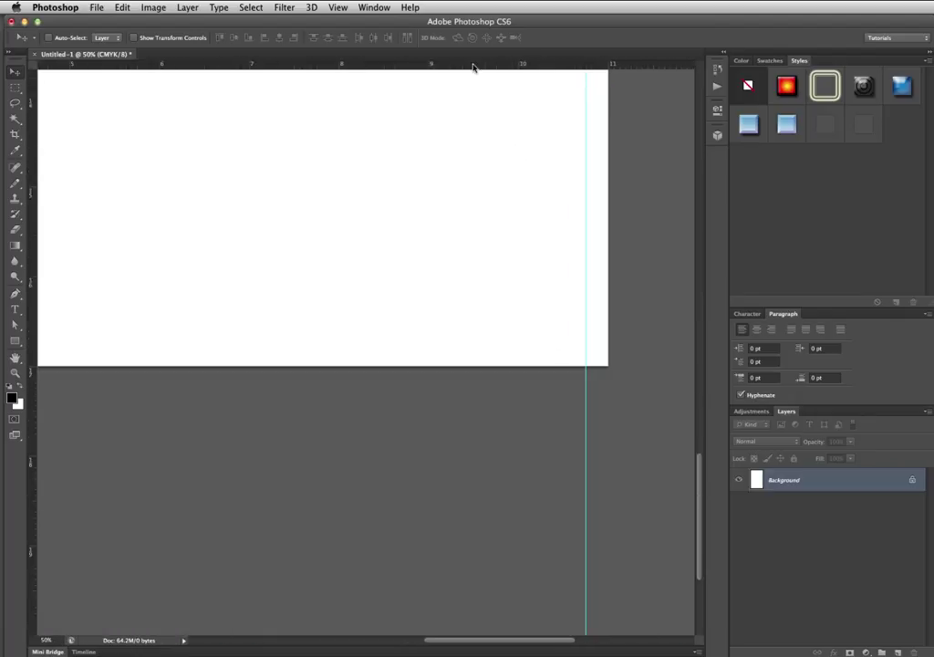
pyautogui.moveTo(471, 66); pyautogui.dragTo(464, 345)
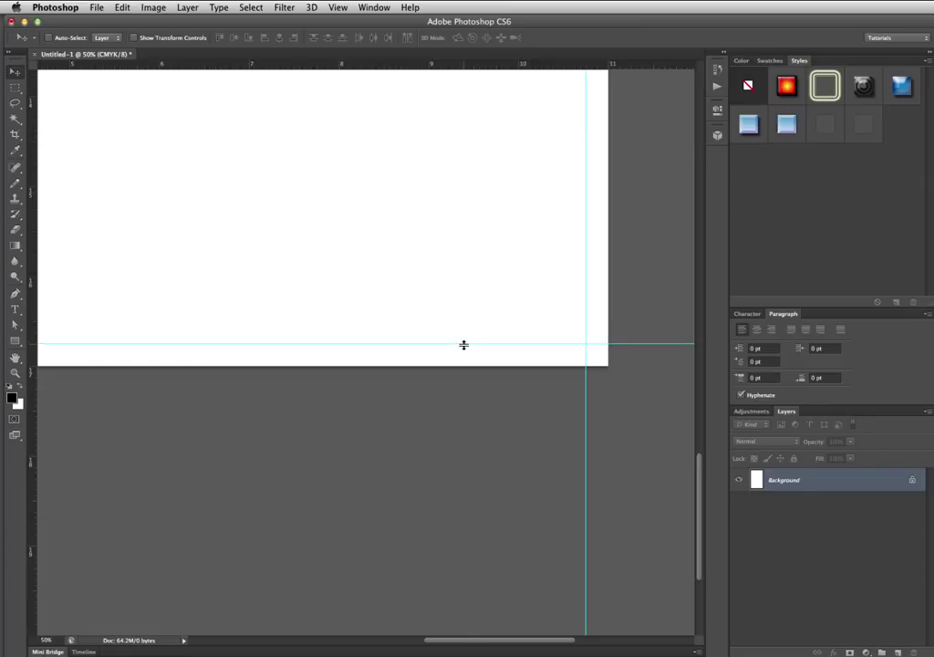
pyautogui.press('super+0')
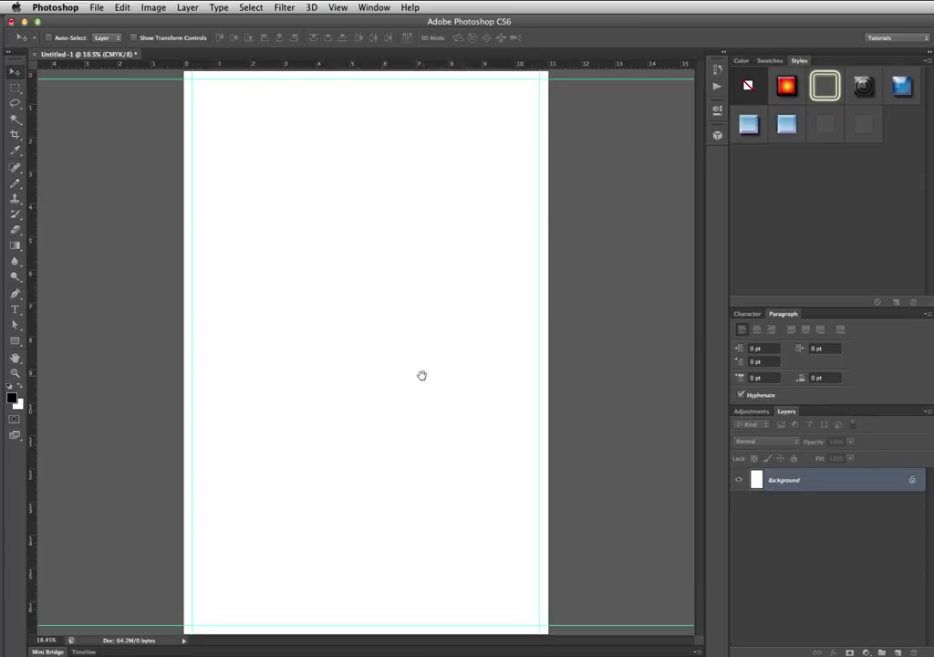
# Add empty Layer 1 and set the foreground to in-gamut teal #6acdda (C53 M0 Y15 K0).
pyautogui.press('alt+shift+super+n')
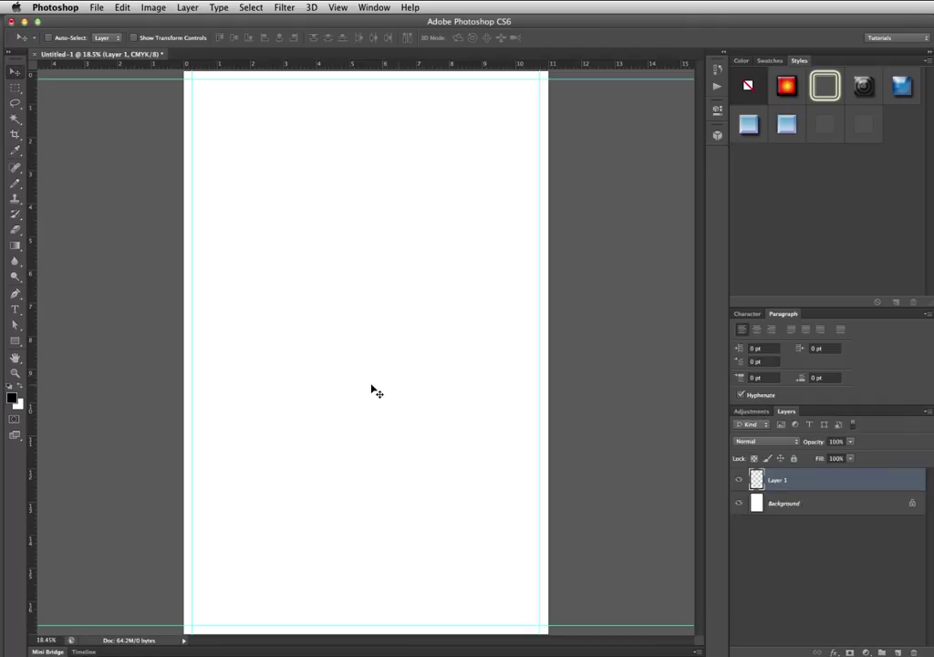
pyautogui.click(12, 398)
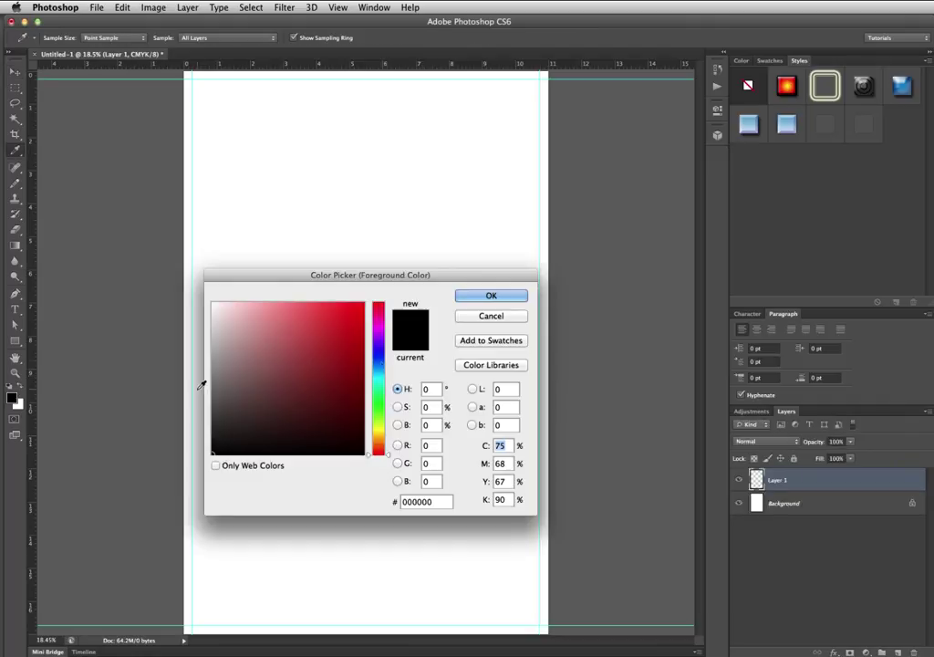
pyautogui.click(379, 383)
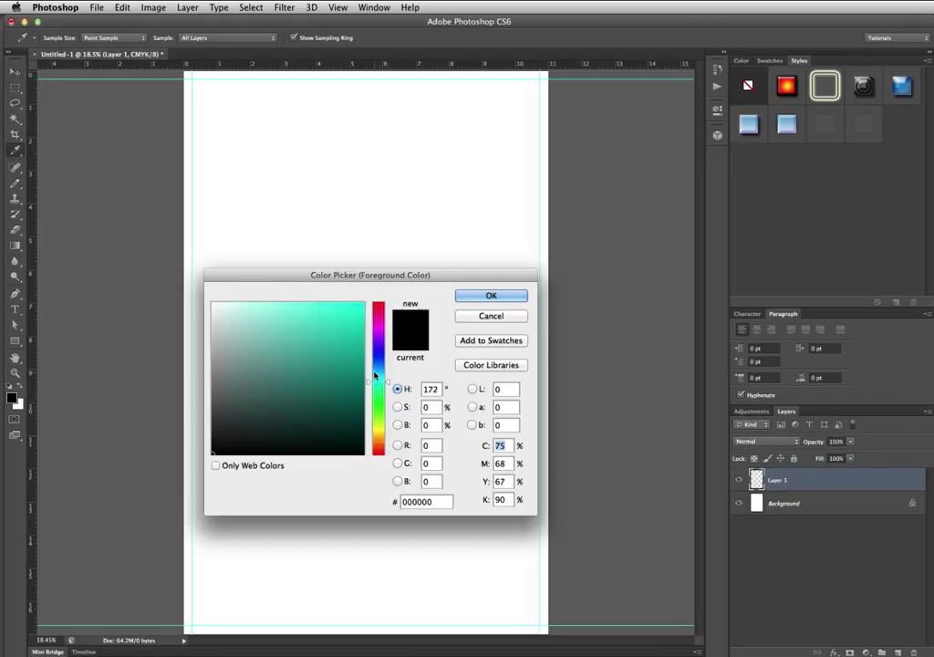
pyautogui.moveTo(381, 383); pyautogui.dragTo(382, 380)
pyautogui.click(350, 308)
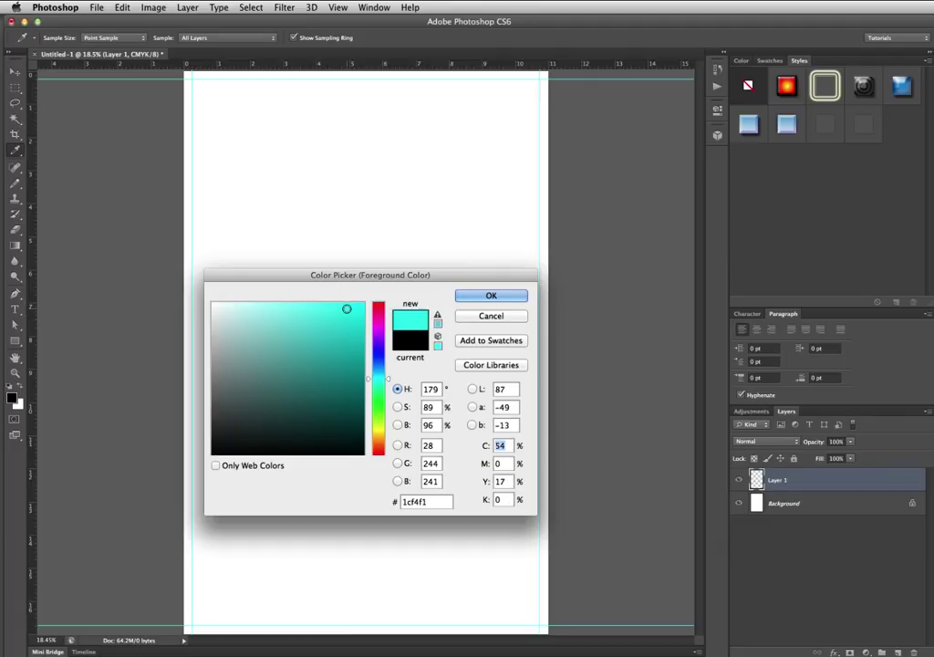
pyautogui.click(356, 308)
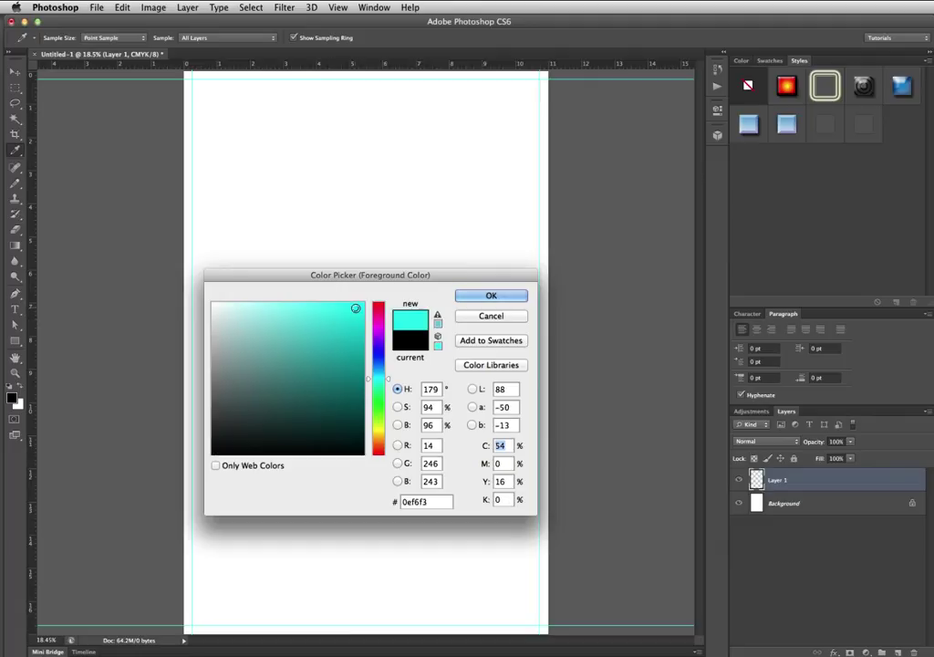
pyautogui.click(438, 325)
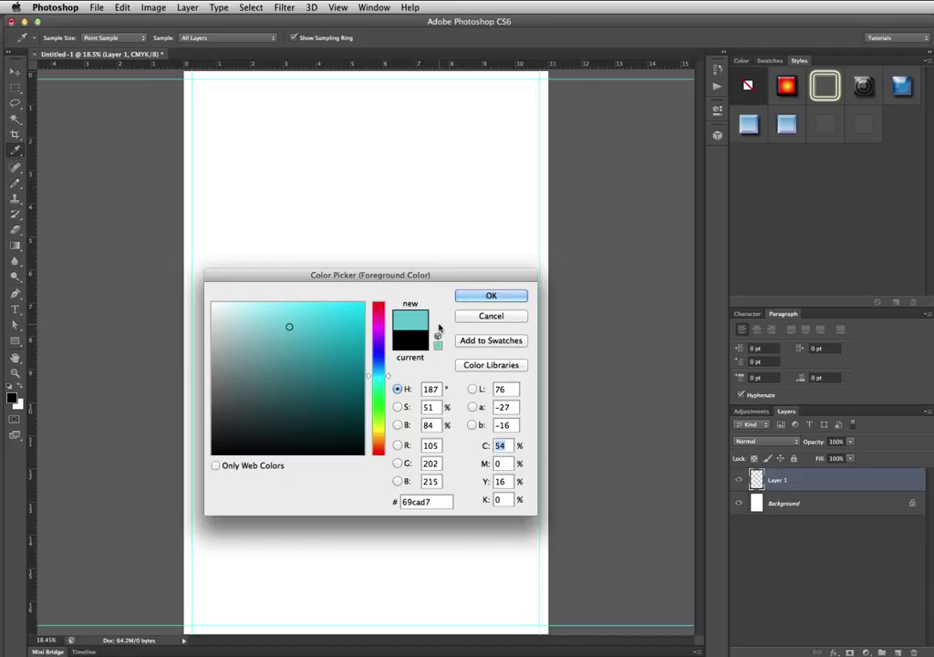
pyautogui.press('super+shift+y')
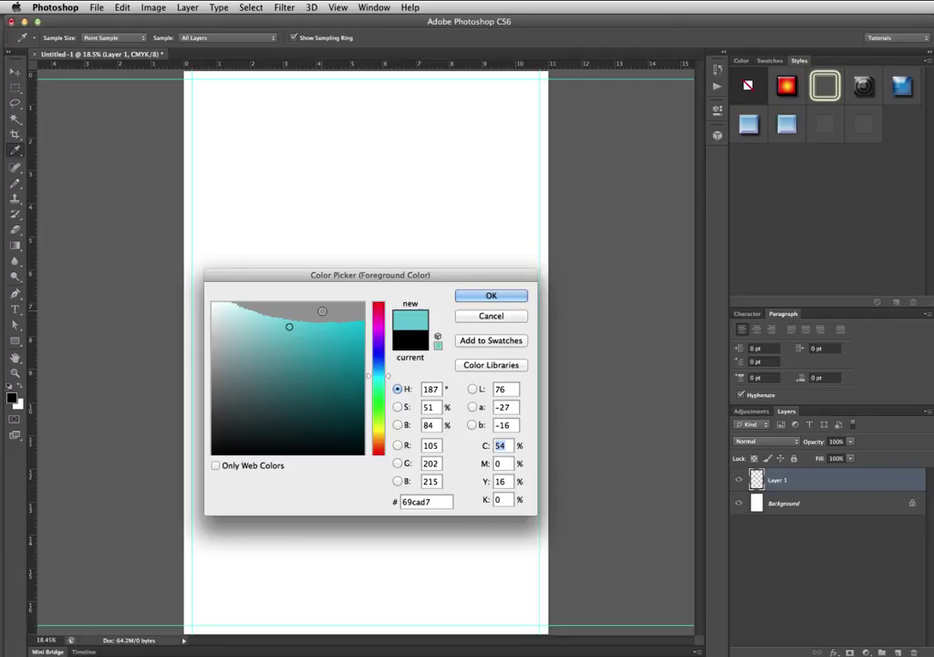
pyautogui.click(290, 324)
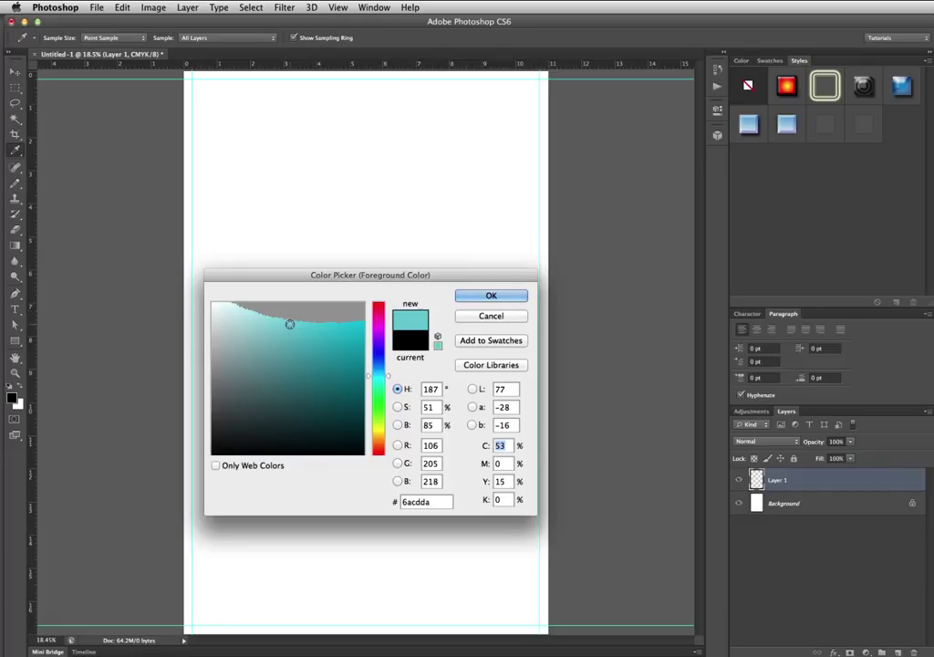
# Fill Layer 1 with teal #6acdda and start a Helvetica Bold text layer near the top.
pyautogui.click(491, 296)
pyautogui.press('v')
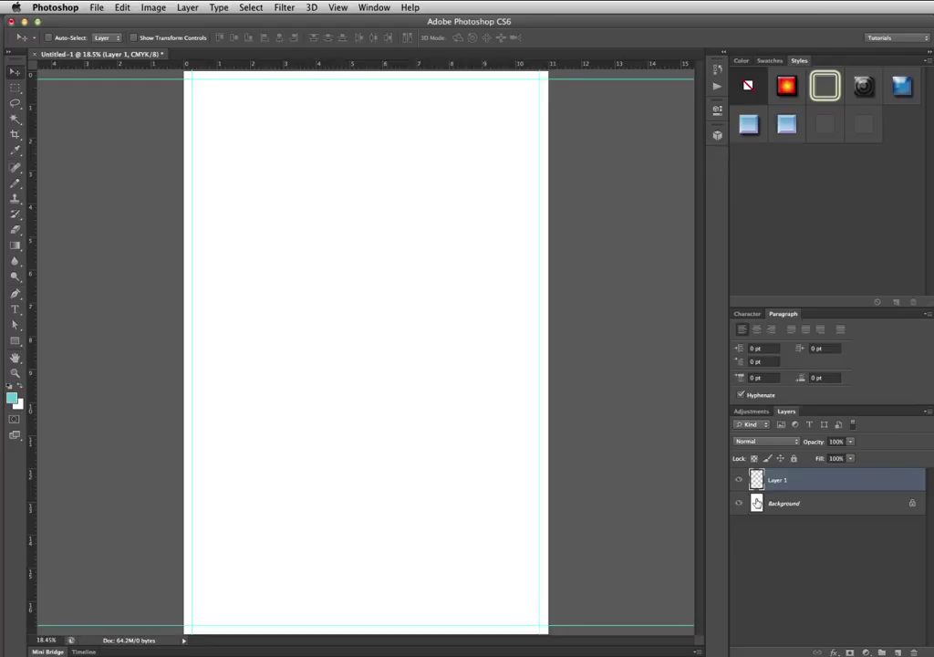
pyautogui.hotkey('alt', 'BackSpace')
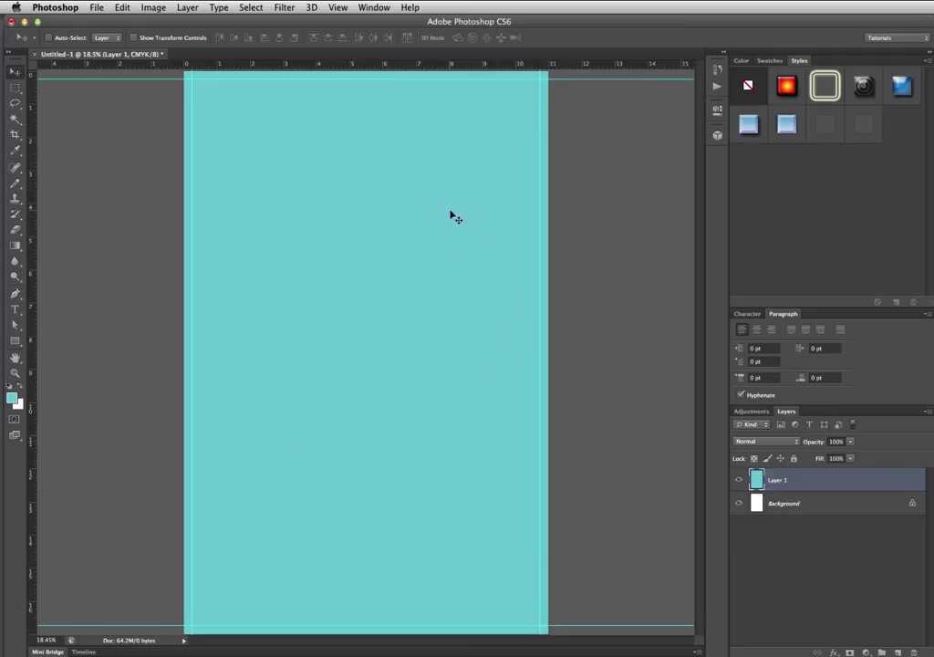
pyautogui.press('t')
pyautogui.click(228, 137)
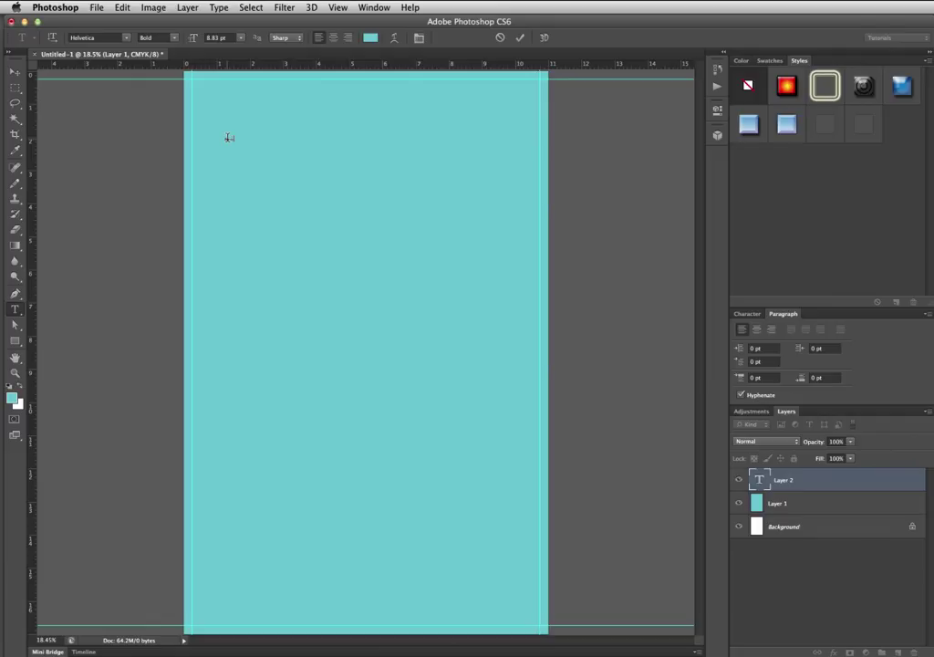
# Enlarge the tiny placeholder text to title size and reposition it.
pyautogui.hotkey('ctrl', 'a')
pyautogui.hotkey('ctrl', 'Return')
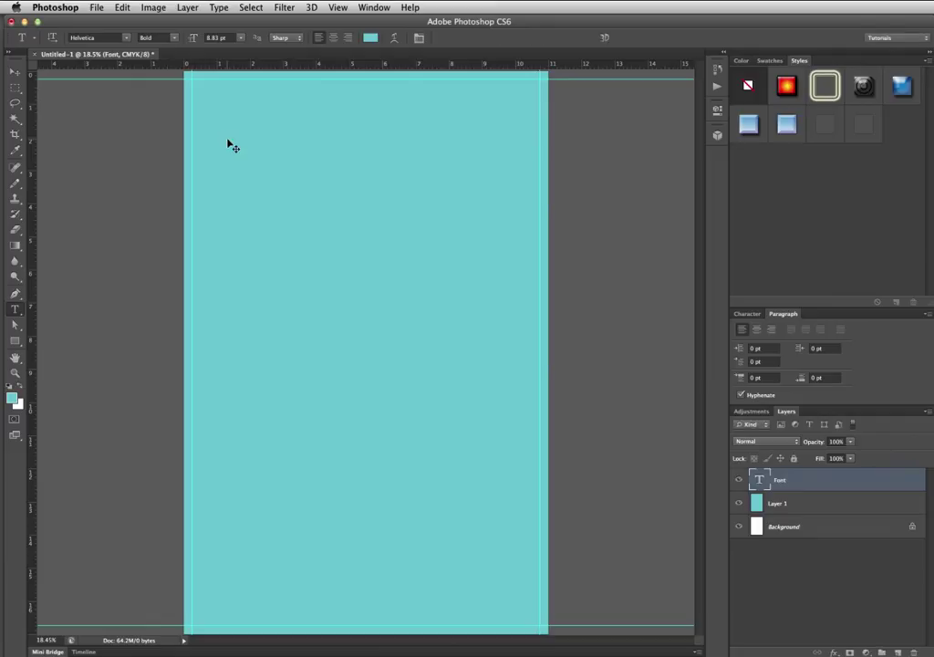
pyautogui.hotkey('ctrl', 't')
pyautogui.moveTo(234, 143); pyautogui.dragTo(380, 232)
pyautogui.press('Return')
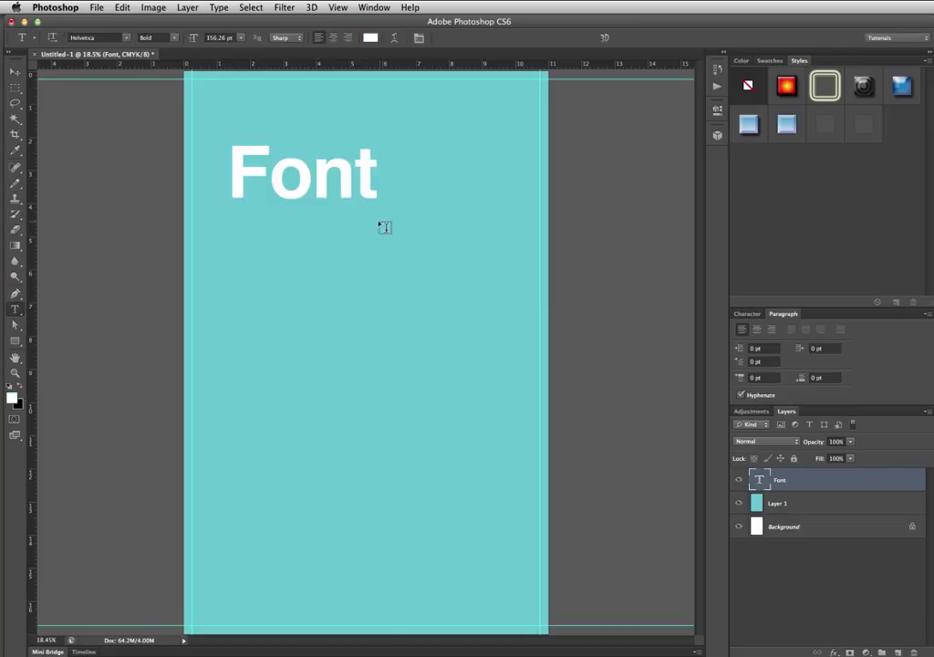
pyautogui.moveTo(323, 144); pyautogui.dragTo(321, 166)
# Retype the title text as 'Event'.
pyautogui.click(320, 166)
pyautogui.press('super+a')
pyautogui.write('E')
pyautogui.write('vent')
pyautogui.press('BackSpace')
pyautogui.write('nt')
pyautogui.press('super+Return')
# Duplicate the title below and right, retyping the copy as 'Sep. 5 2013'.
pyautogui.press('v')
pyautogui.moveTo(333, 173); pyautogui.dragTo(375, 204)
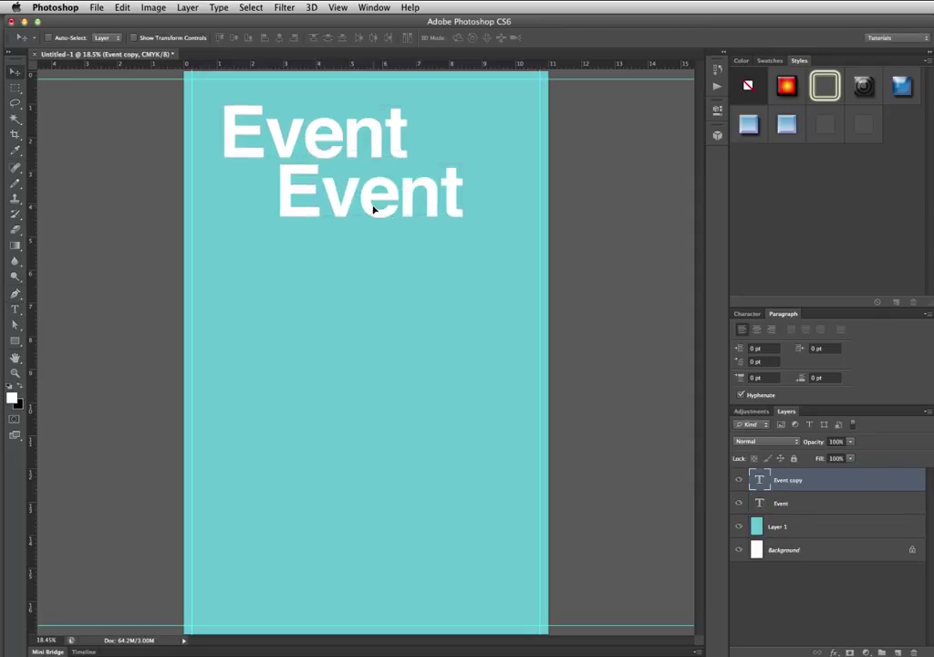
pyautogui.doubleClick(374, 209)
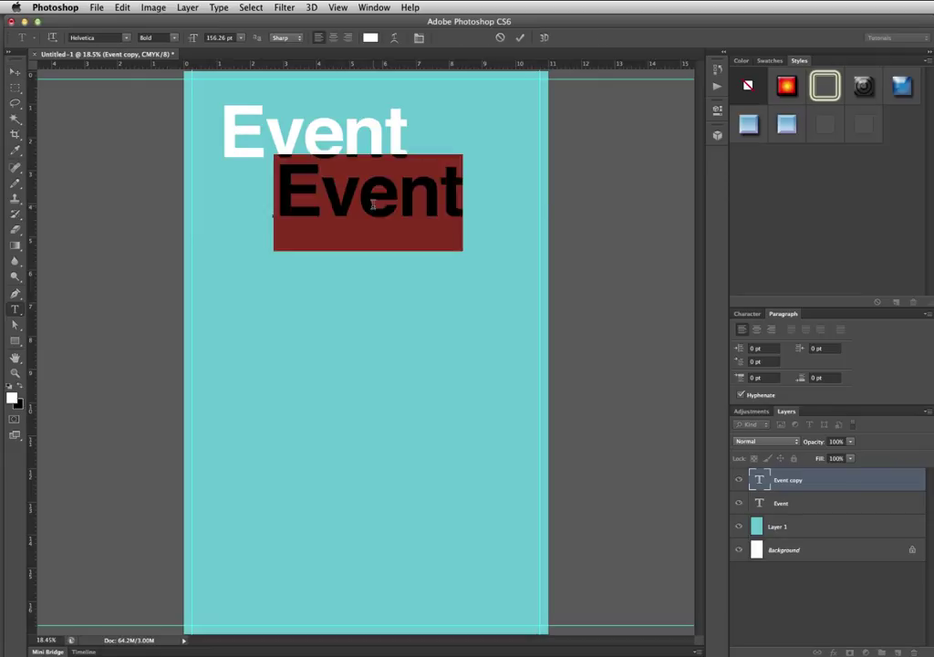
pyautogui.write('Sep.')
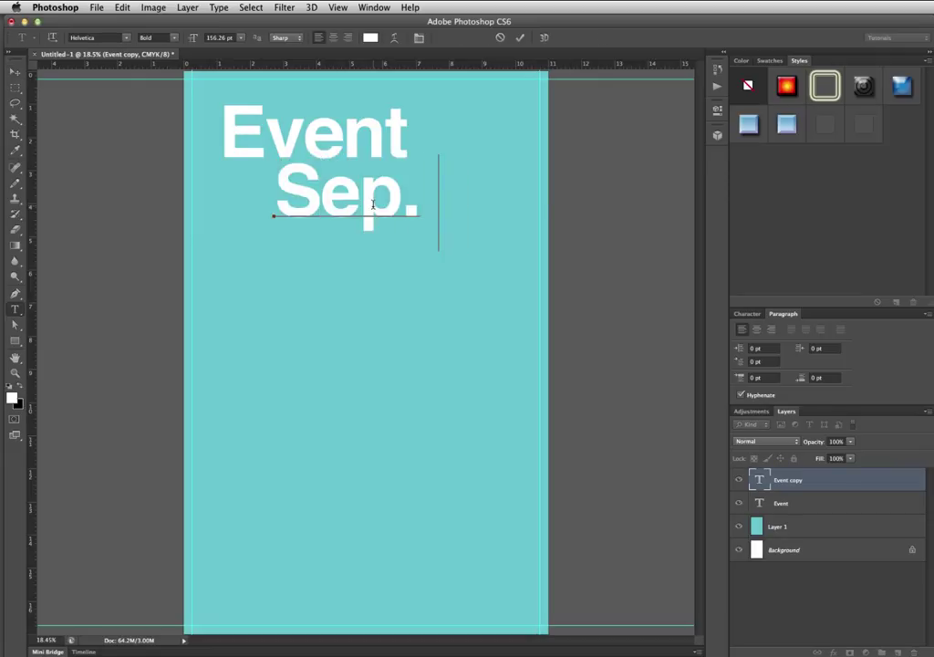
pyautogui.write(' 5 2')
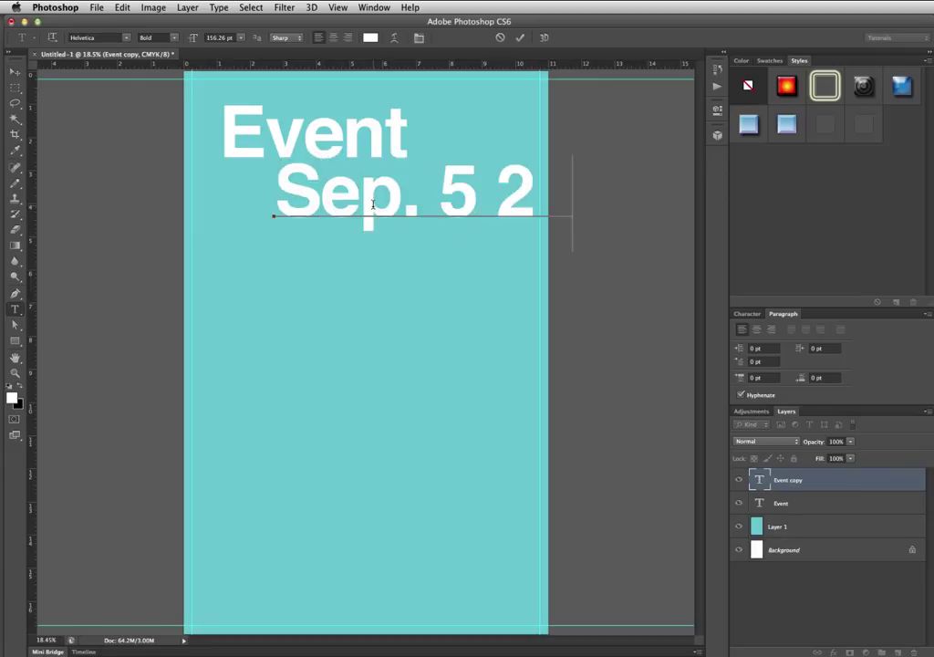
pyautogui.write('013')
pyautogui.press('super+Return')
# Scale the date text down proportionally and move it under the title.
pyautogui.press('super+t')
pyautogui.rightClick(373, 208)
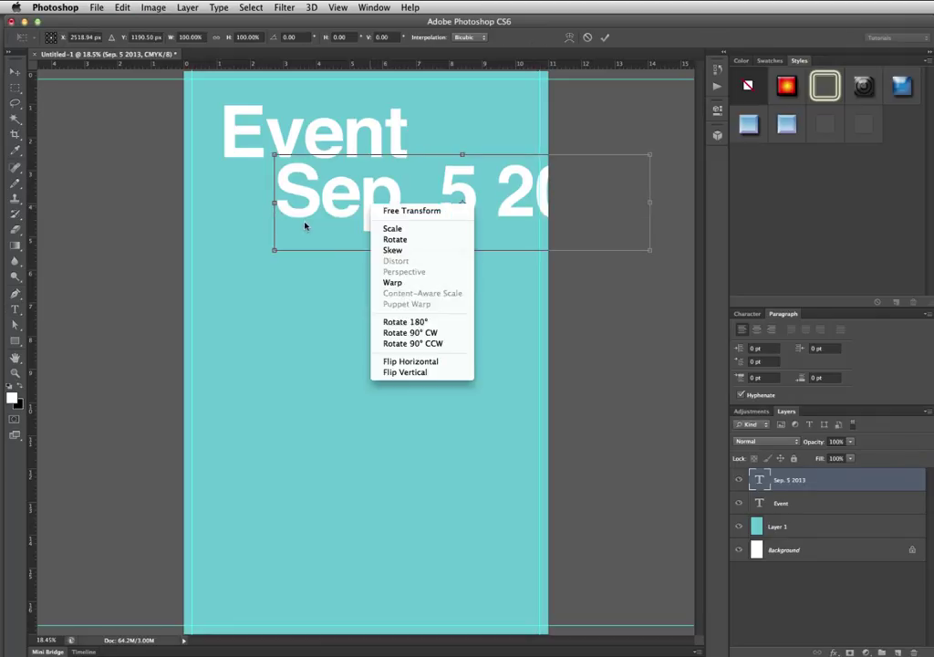
pyautogui.click(249, 271)
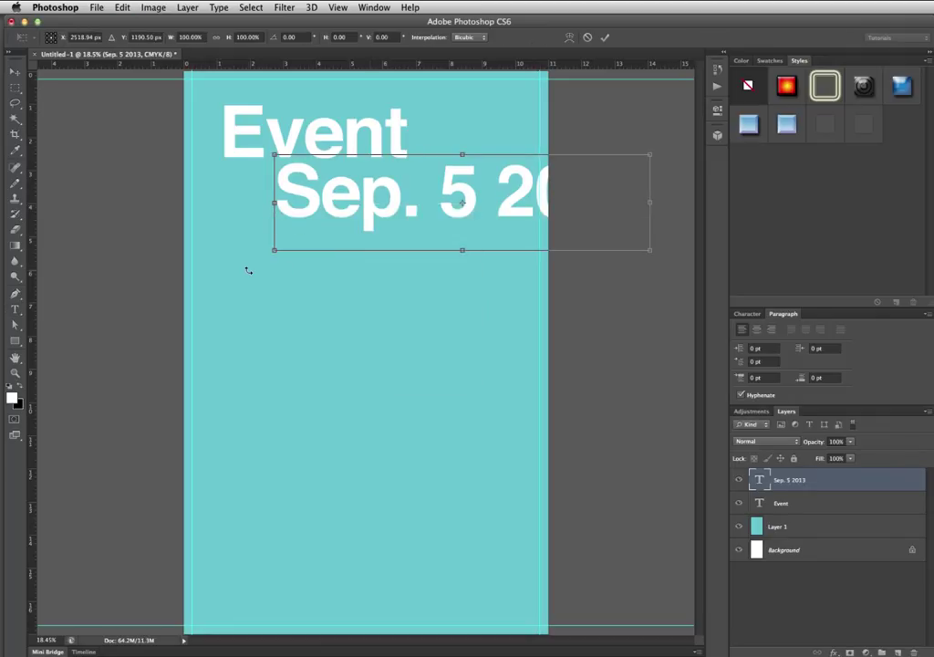
pyautogui.moveTo(273, 250); pyautogui.dragTo(367, 235)
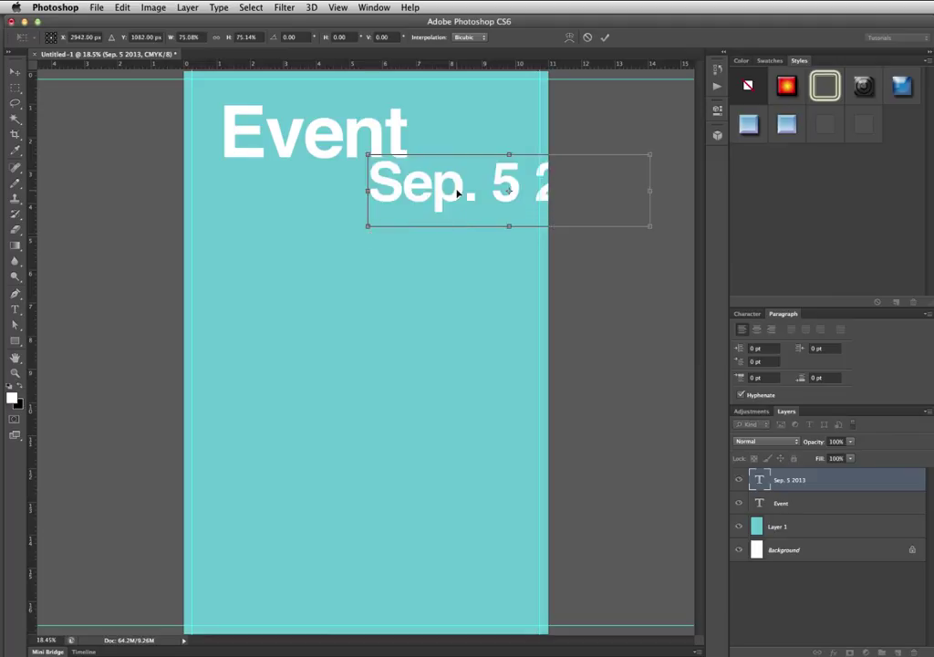
pyautogui.moveTo(368, 226); pyautogui.dragTo(411, 217)
pyautogui.press('Return')
pyautogui.moveTo(472, 188); pyautogui.dragTo(357, 189)
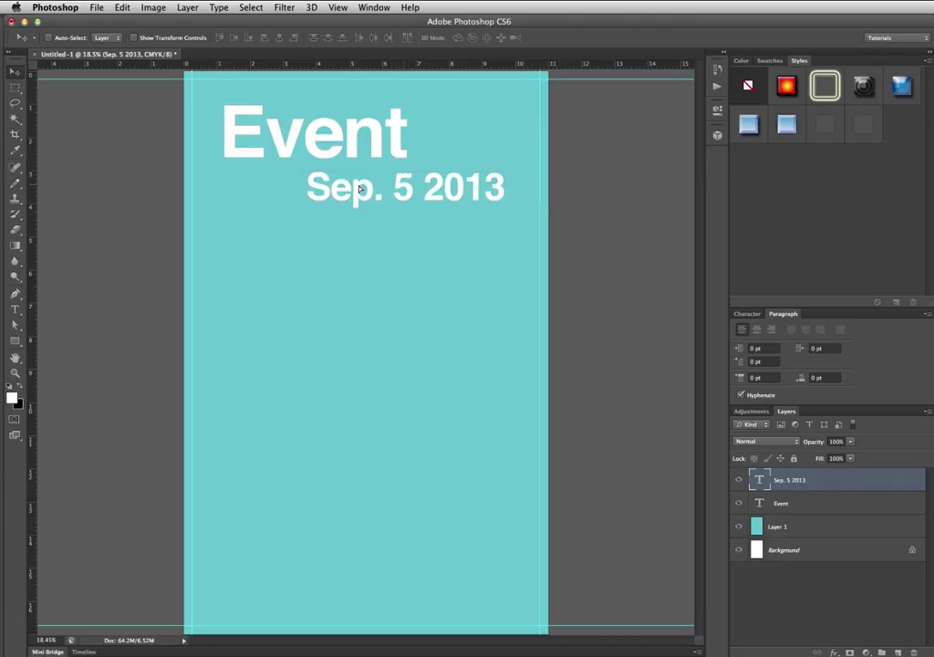
# Add a comma so the date reads 'Sep. 5, 2013'.
pyautogui.press('t')
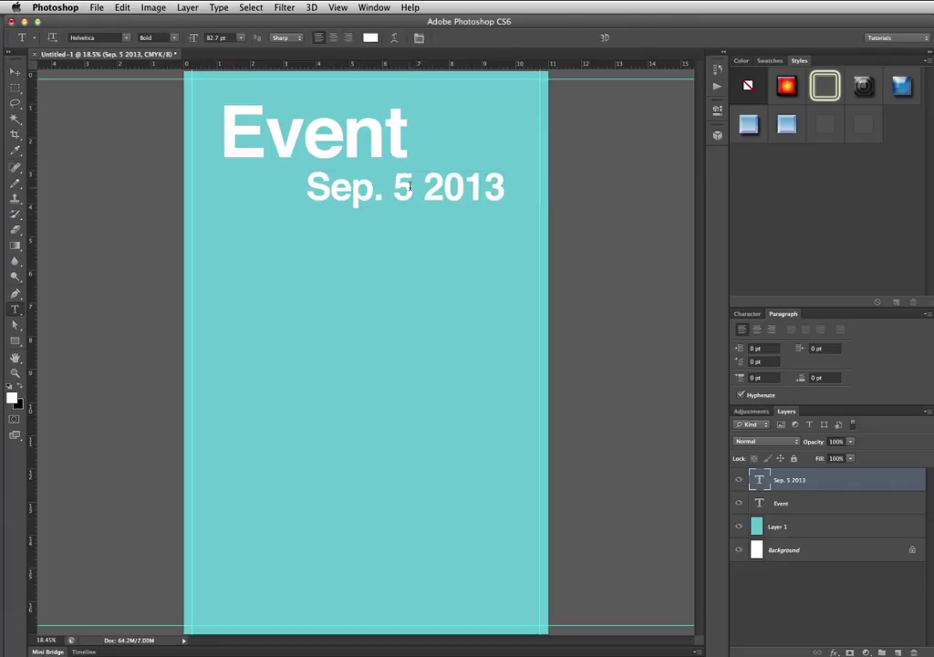
pyautogui.click(410, 186)
pyautogui.write(',')
pyautogui.hotkey('ctrl', 'Return')
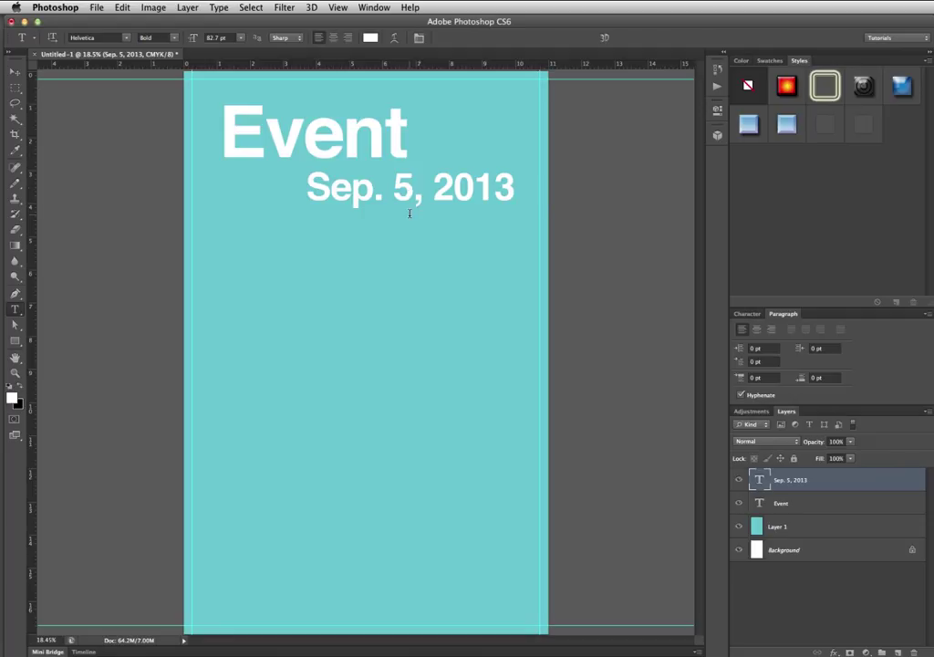
pyautogui.press('z')
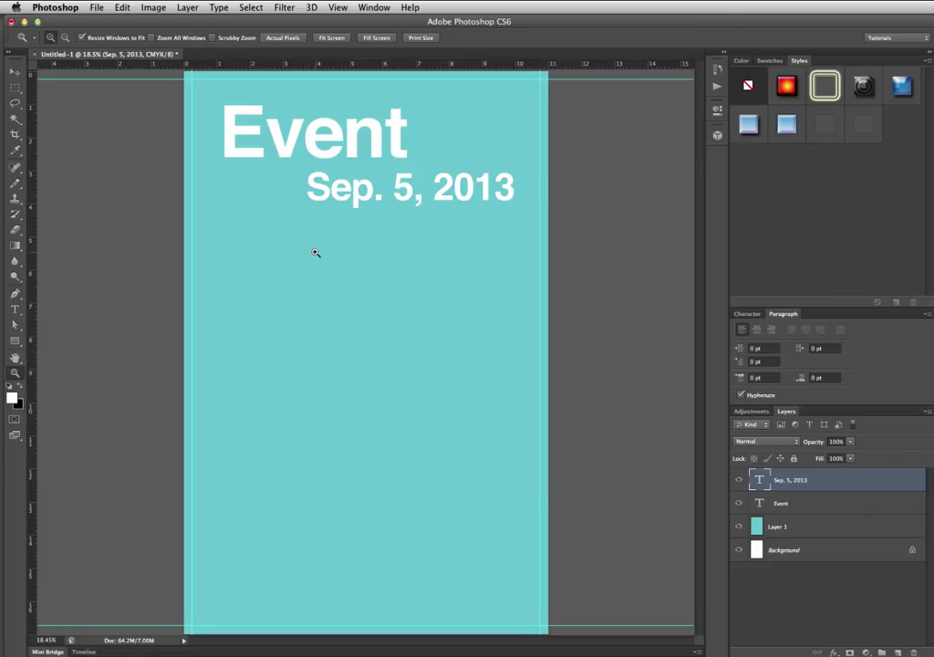
# View the poster at Print Size and zoom in on the Event title and date.
pyautogui.rightClick(442, 178)
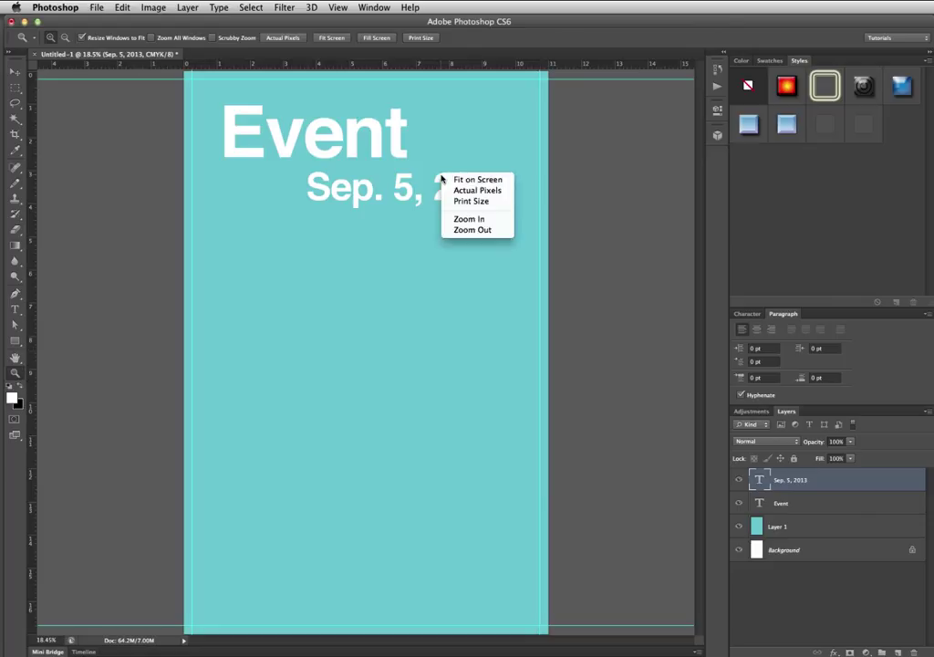
pyautogui.click(458, 202)
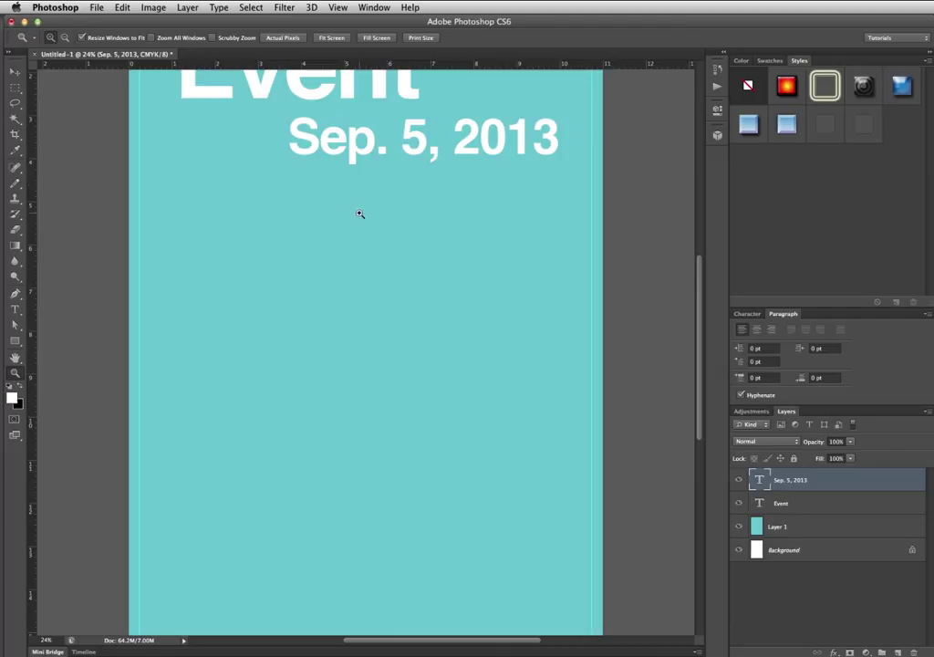
pyautogui.scroll(2, 361, 213)
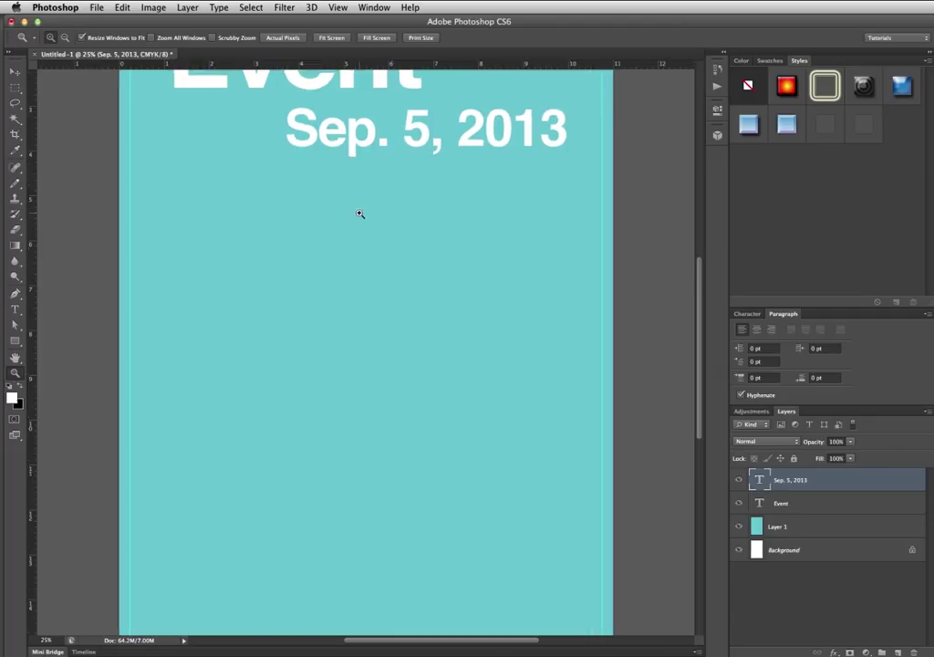
pyautogui.click(361, 214)
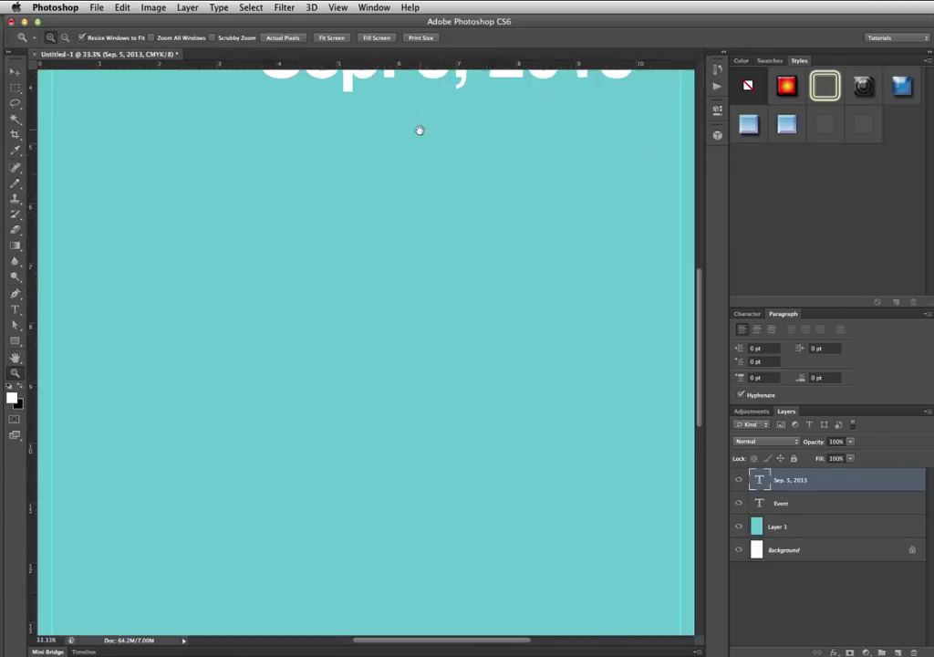
pyautogui.moveTo(419, 130); pyautogui.dragTo(405, 337)
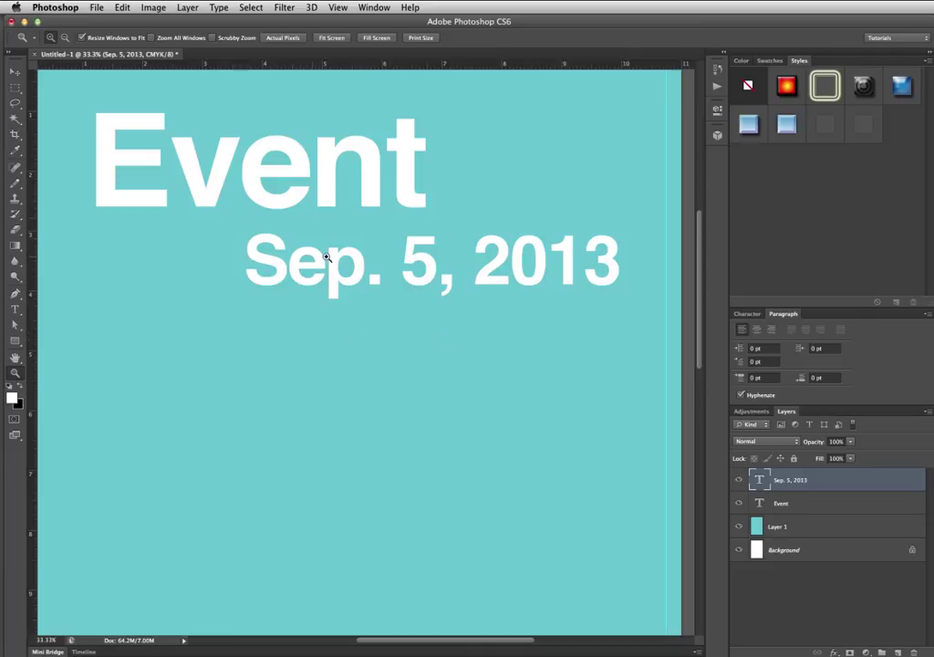
# Zoom out and try an 18 pt size on the date, then undo it.
pyautogui.keyDown('alt'); pyautogui.click(382, 370); pyautogui.keyUp('alt')
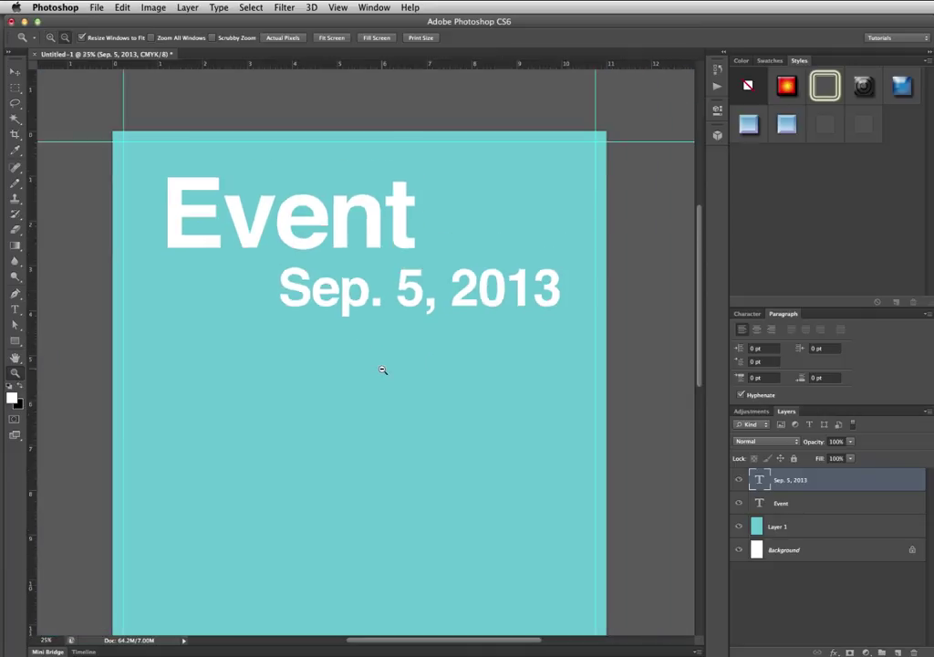
pyautogui.press('t')
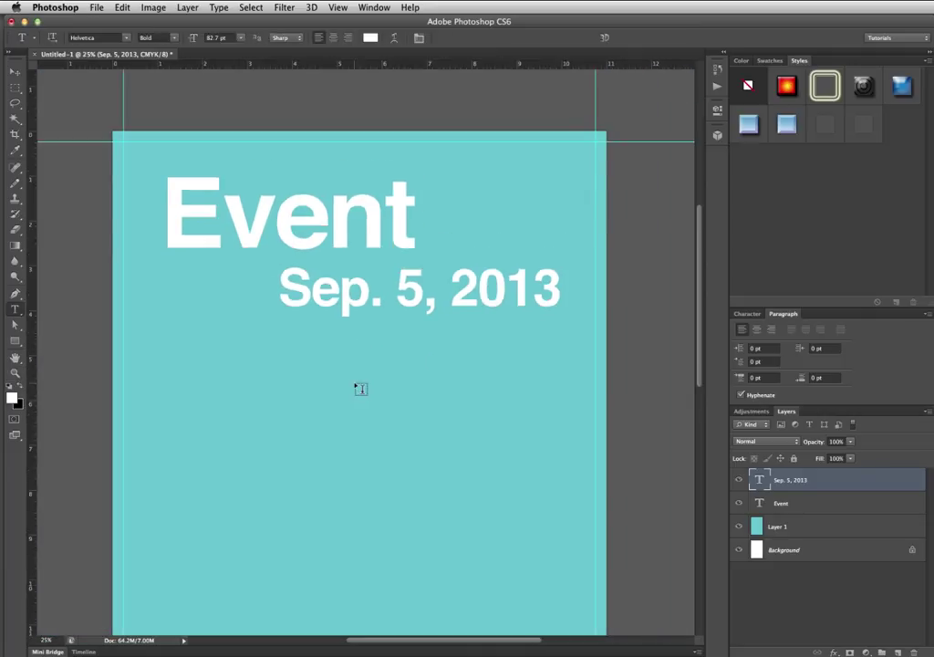
pyautogui.click(219, 38)
pyautogui.write('18')
pyautogui.press('Return')
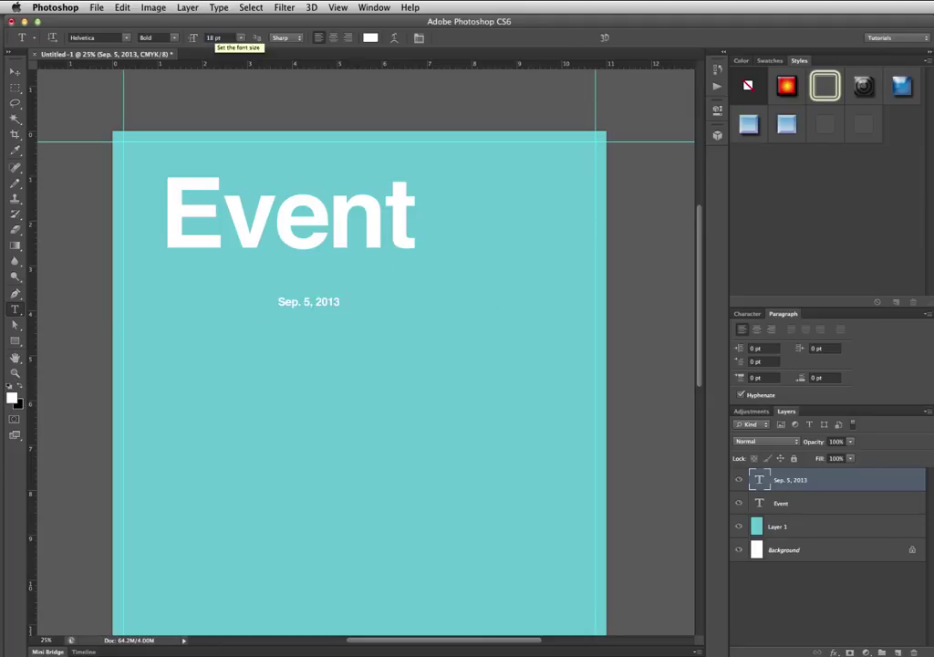
pyautogui.press('super+z')
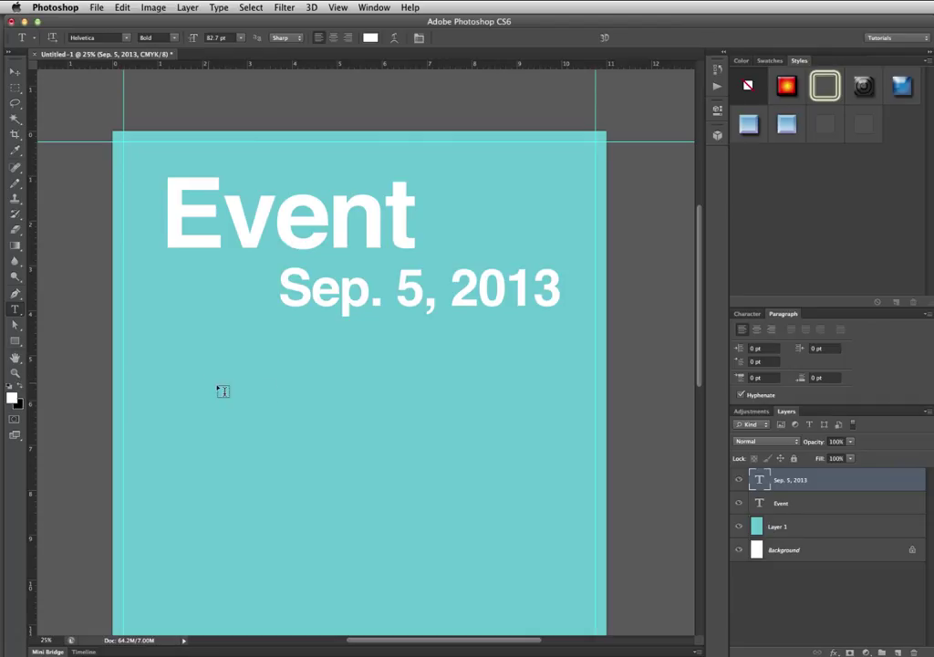
# Draw a 24 pt paragraph text box below the date and paste Lorem Ipsum into it.
pyautogui.moveTo(281, 337); pyautogui.dragTo(545, 501)
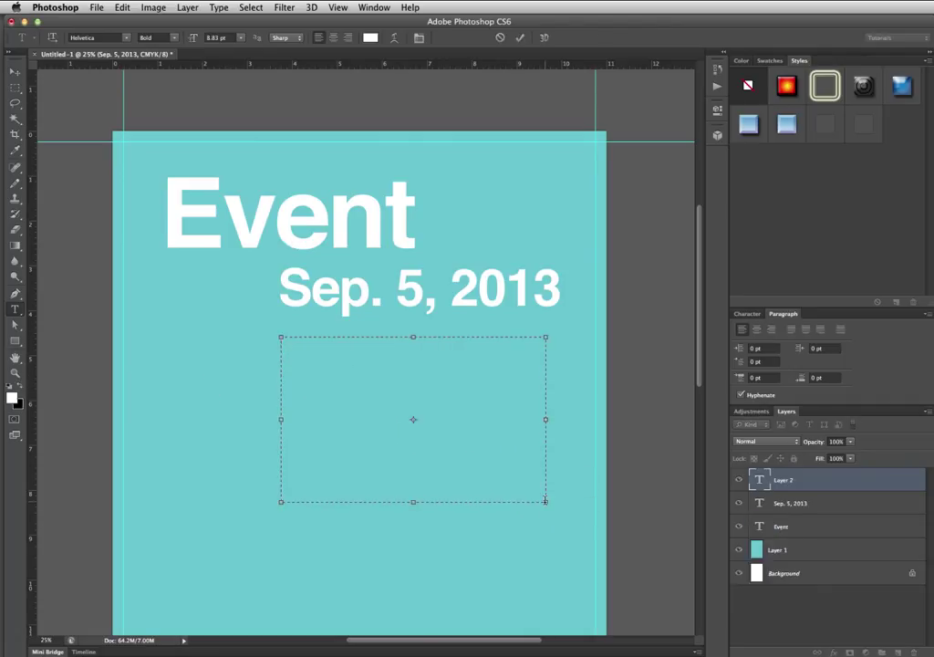
pyautogui.doubleClick(221, 37)
pyautogui.write('24')
pyautogui.press('Return')
pyautogui.click(219, 7)
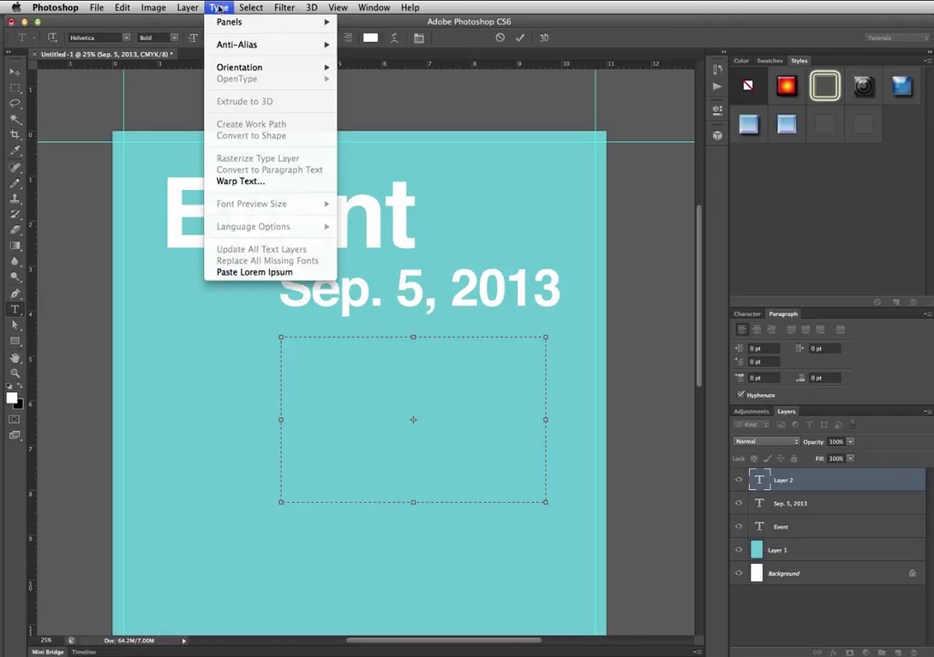
pyautogui.click(221, 273)
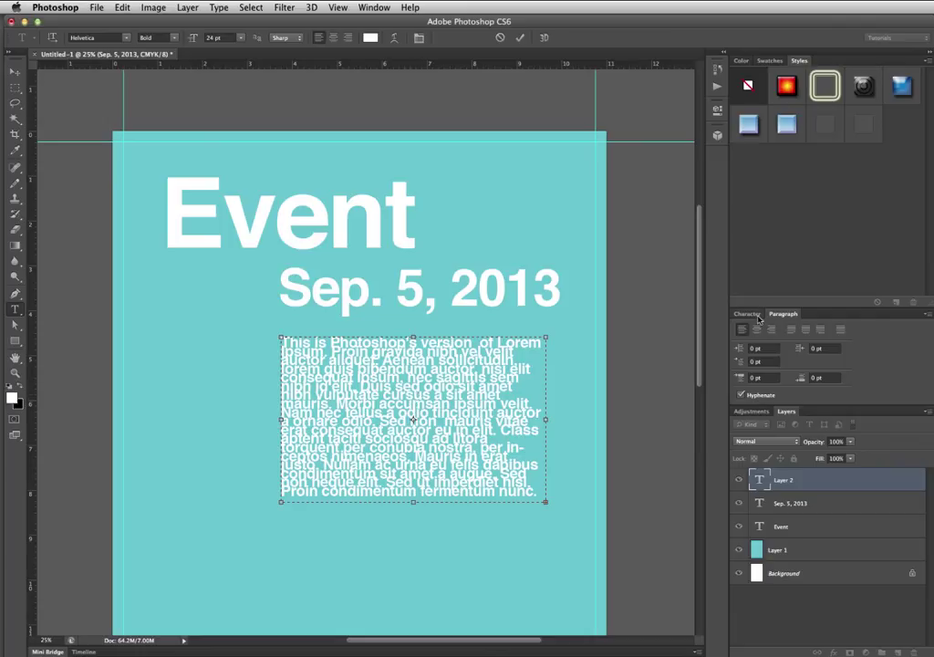
# Set the Lorem Ipsum paragraph's leading to Auto.
pyautogui.hotkey('ctrl', 'Return')
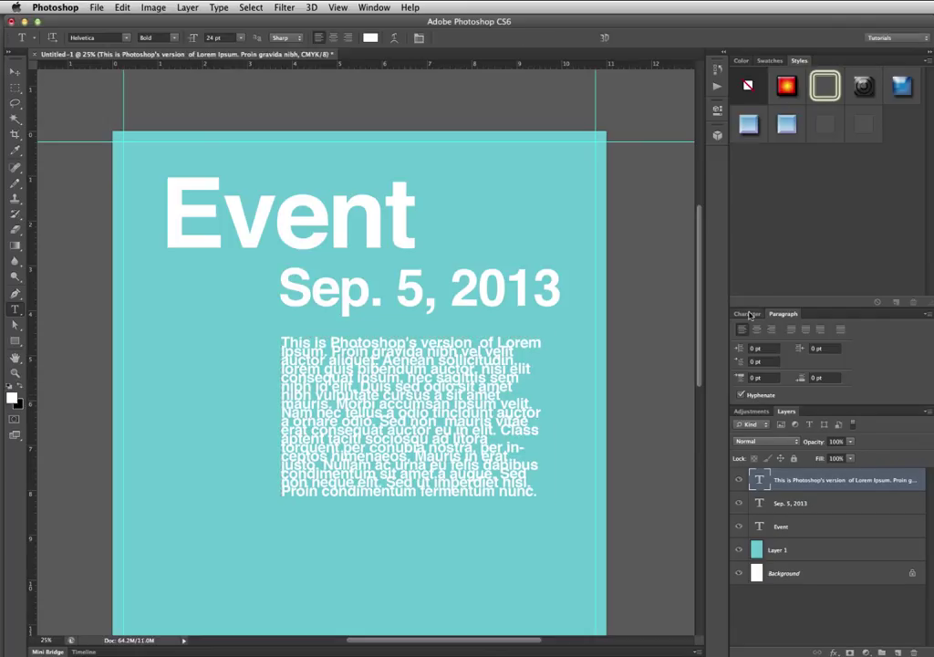
pyautogui.click(748, 314)
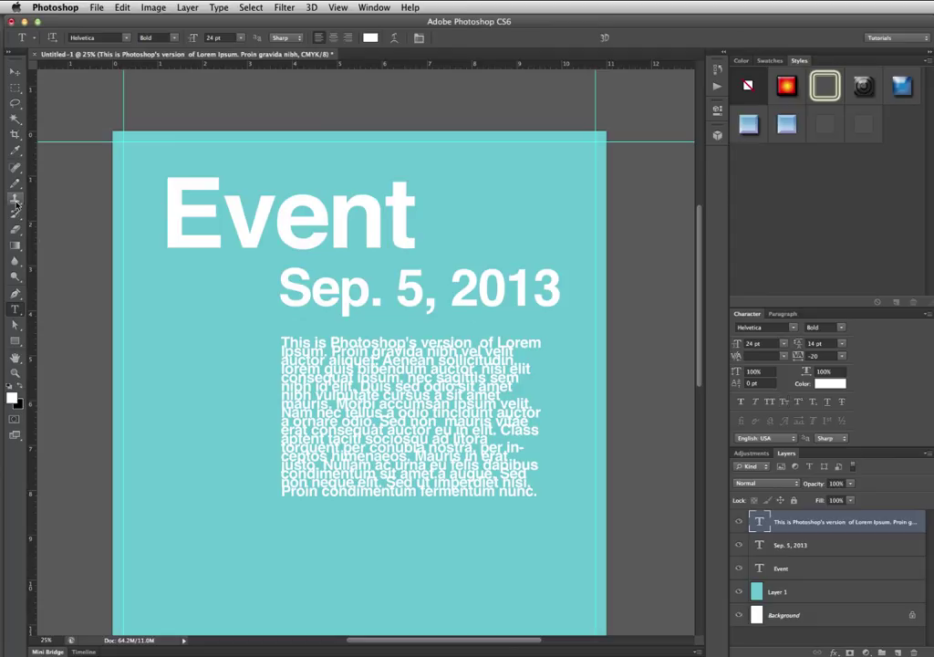
pyautogui.click(346, 351)
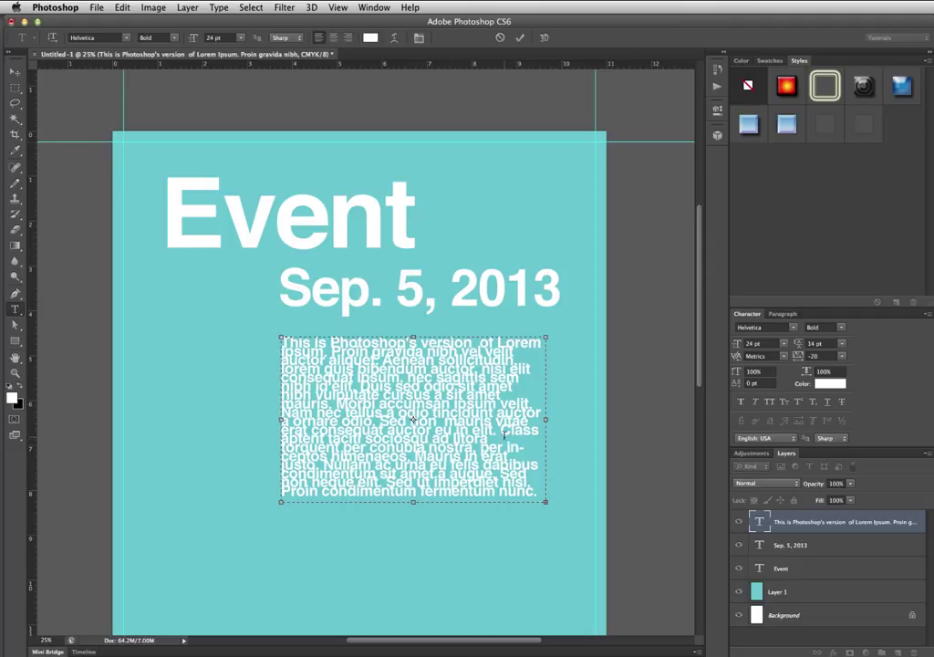
pyautogui.hotkey('ctrl', 'a')
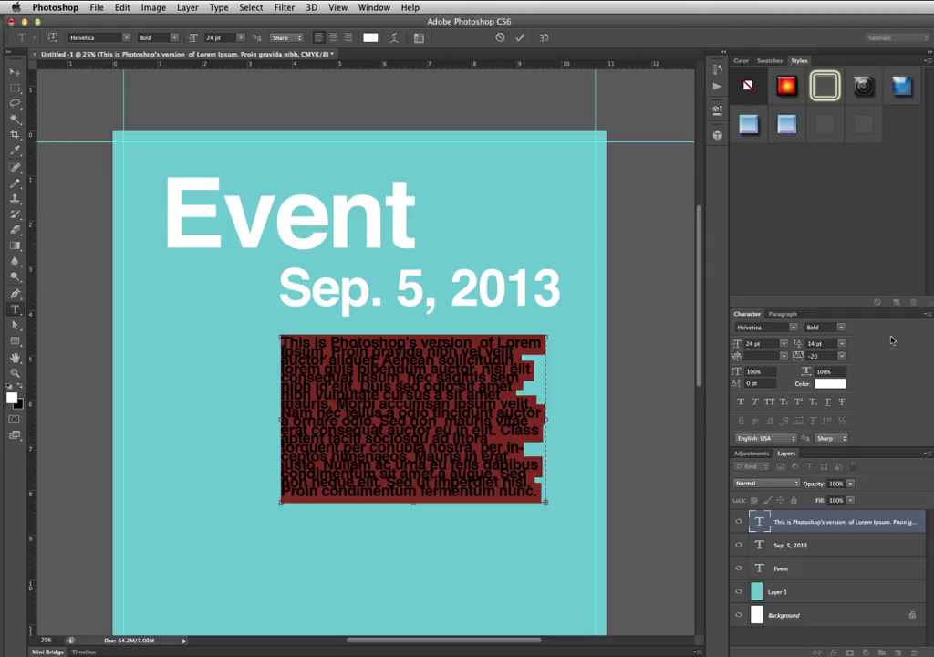
pyautogui.click(841, 344)
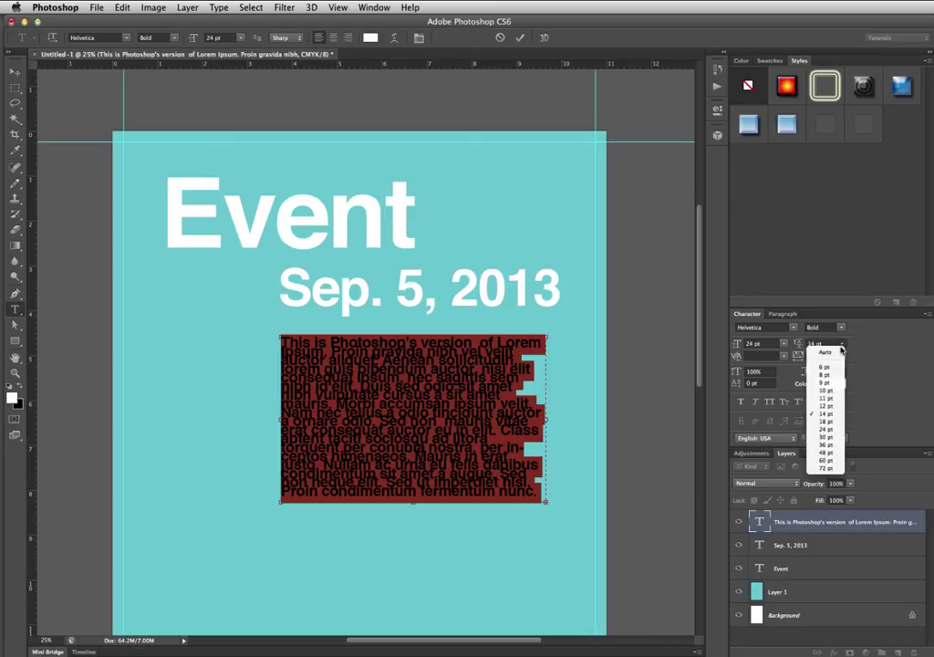
pyautogui.click(825, 352)
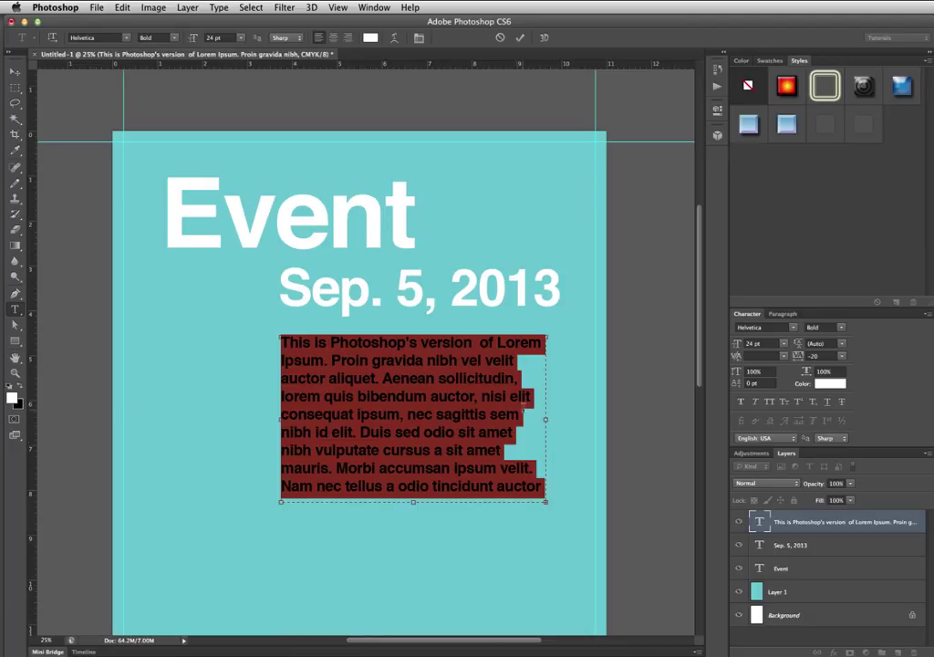
# Left-align the paragraph text.
pyautogui.click(782, 314)
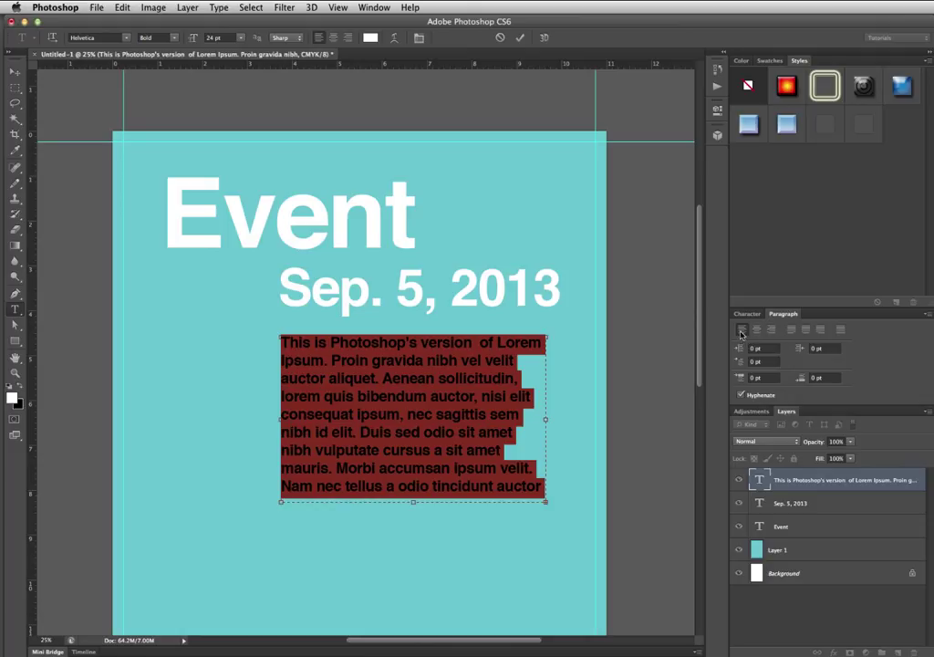
pyautogui.click(792, 334)
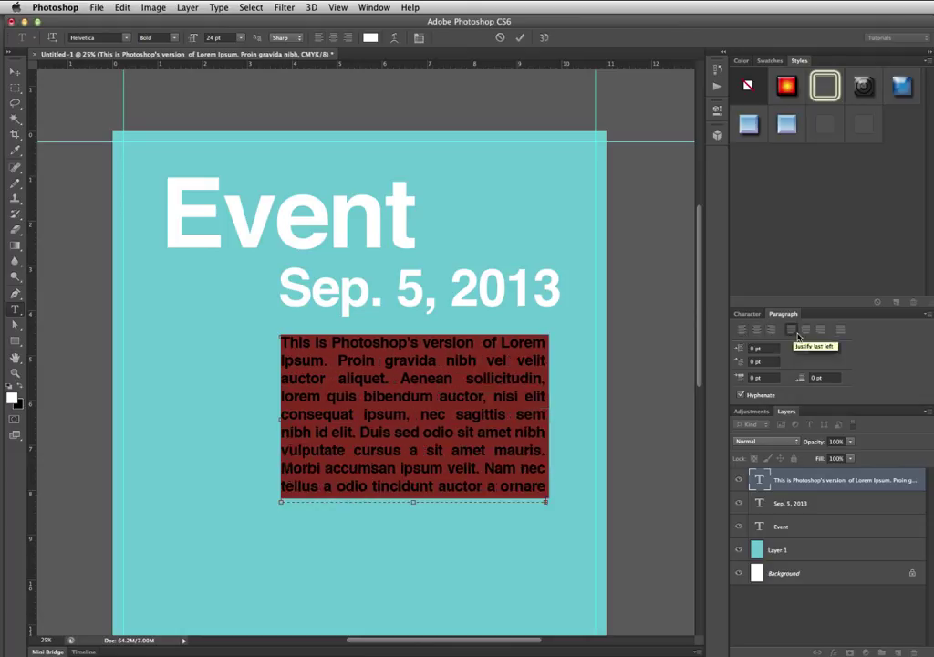
pyautogui.click(743, 329)
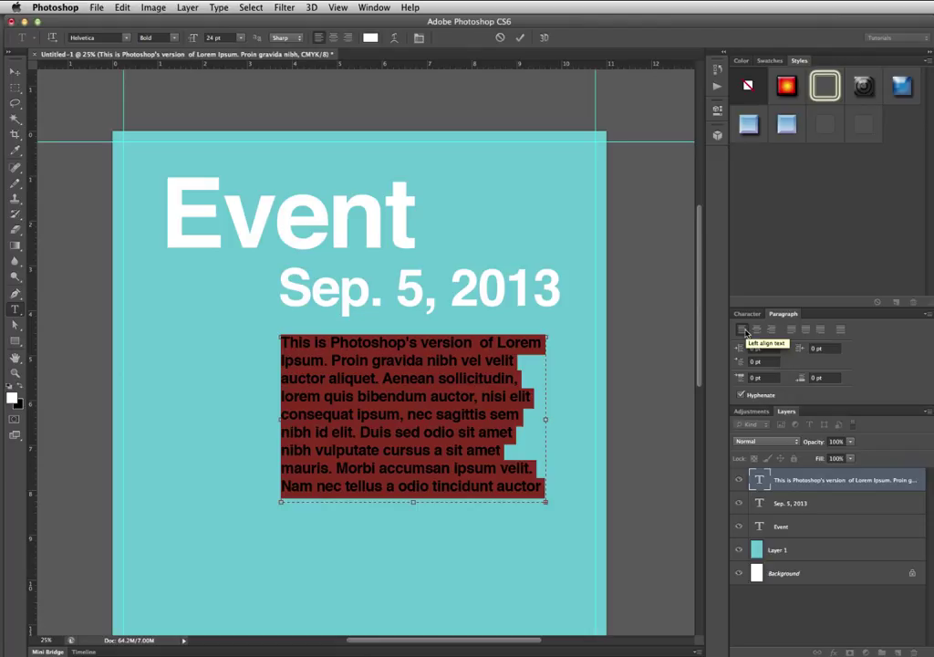
pyautogui.press('super+Return')
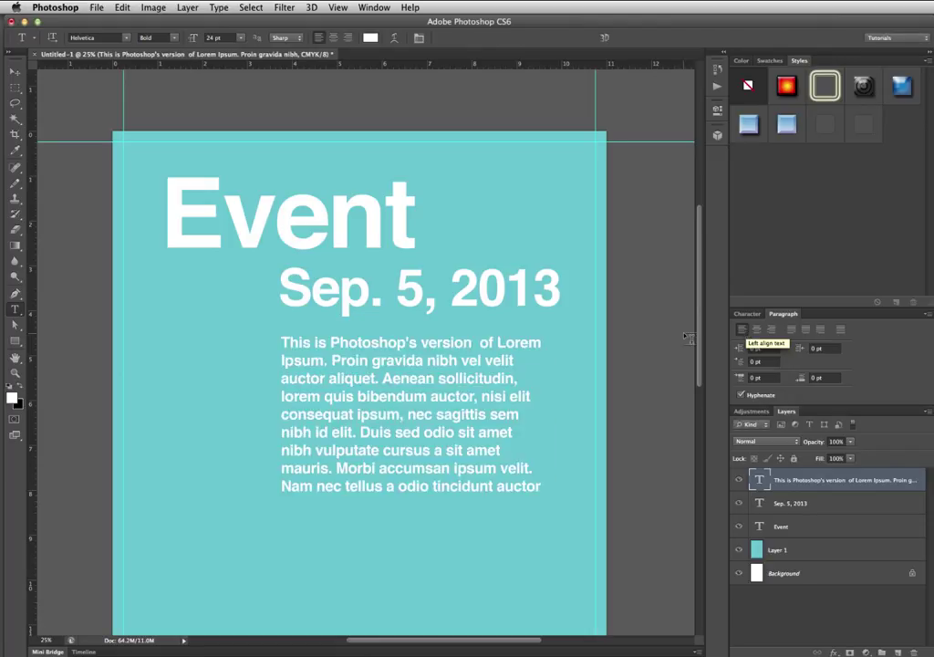
# Increase the paragraph's line spacing so the blurb runs to seven lines.
pyautogui.click(483, 397)
pyautogui.press('super+a')
pyautogui.hotkey('alt', 'Down')
pyautogui.hotkey('alt', 'Down')
pyautogui.hotkey('alt', 'Down')
pyautogui.hotkey('alt', 'Down')
pyautogui.hotkey('alt', 'Down')
pyautogui.hotkey('alt', 'Down')
pyautogui.hotkey('alt', 'Down')
pyautogui.hotkey('alt', 'Down')
pyautogui.hotkey('alt', 'Down')
pyautogui.hotkey('alt', 'Down')
pyautogui.hotkey('alt', 'Down')
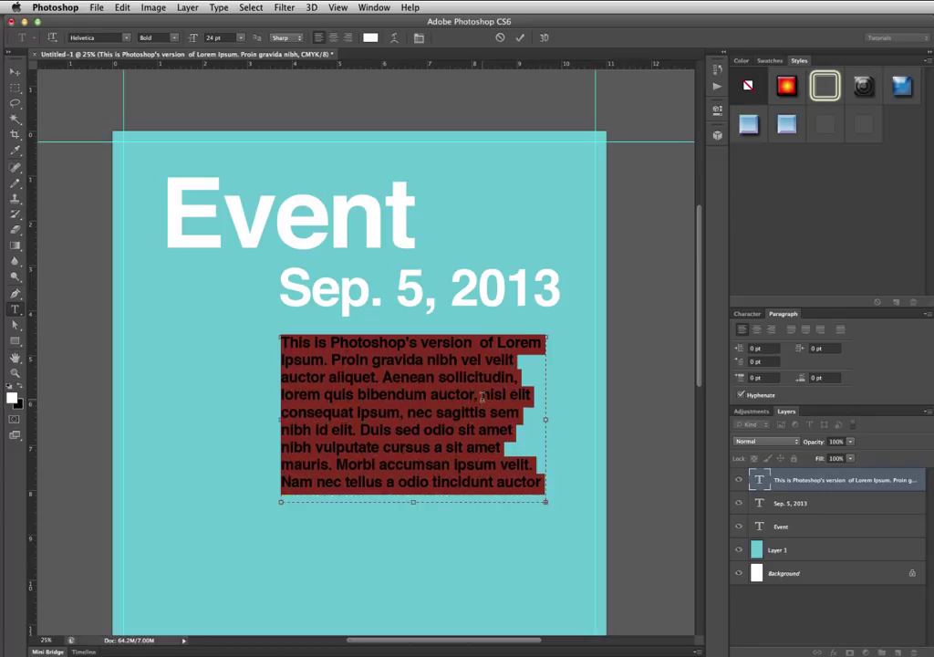
pyautogui.hotkey('alt', 'Down')
pyautogui.hotkey('alt', 'Down')
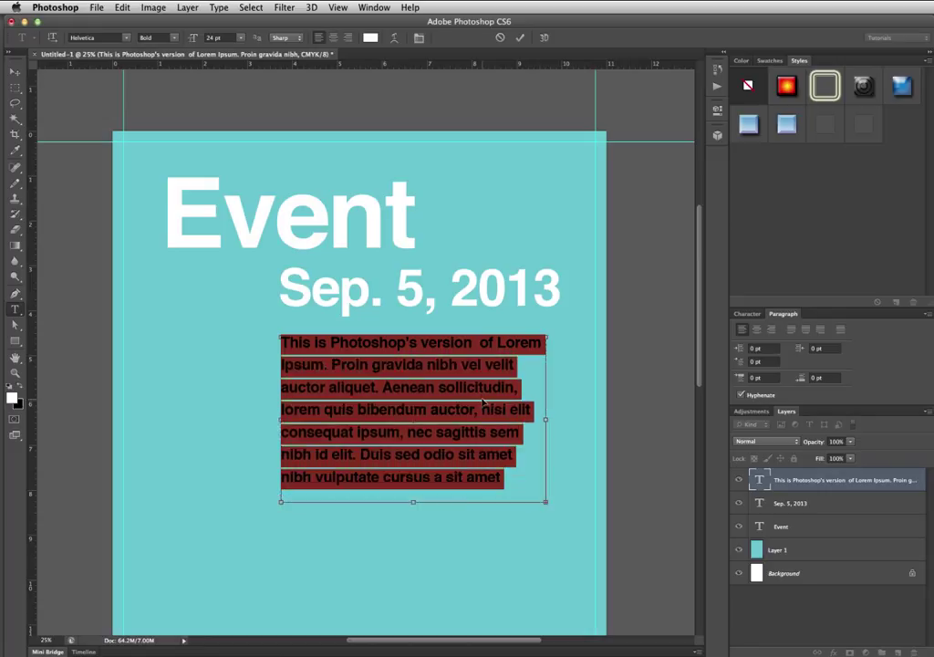
pyautogui.press('super+Return')
# Zoom out to the whole poster and bring Firefox to the front.
pyautogui.press('z')
pyautogui.keyDown('alt'); pyautogui.click(442, 393); pyautogui.keyUp('alt')
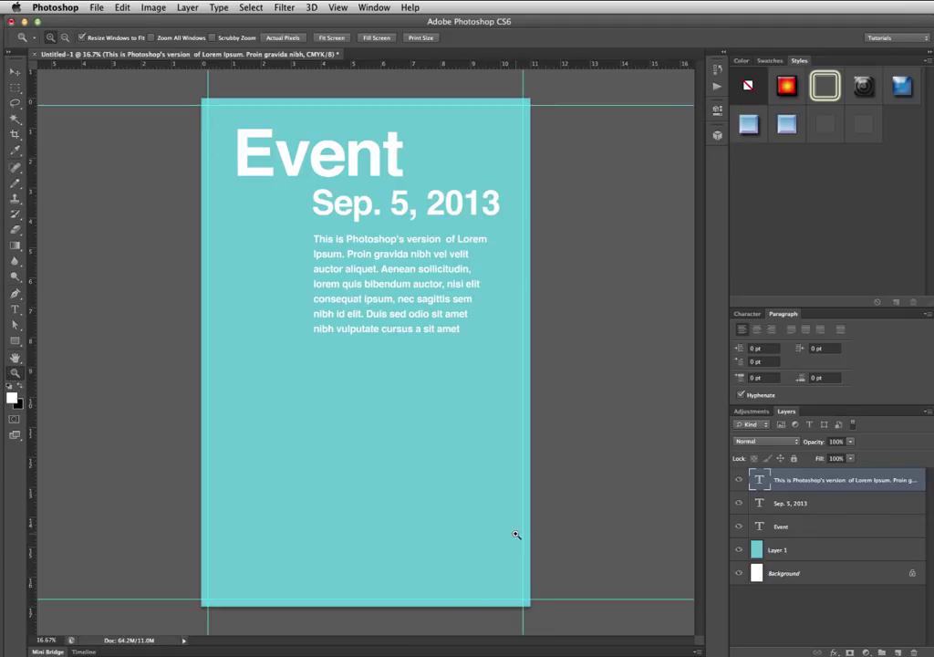
pyautogui.press('super+Tab')
pyautogui.press('Tab')
pyautogui.press('Tab')
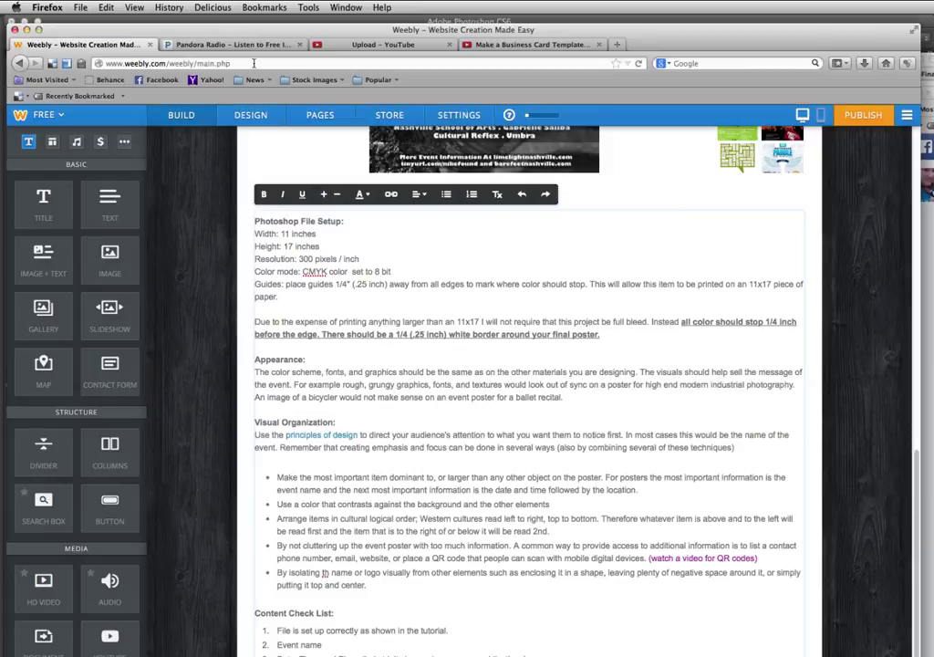
# Search for 'make qr code' in a new Firefox tab to reach the QR Stuff generator.
pyautogui.press('super+t')
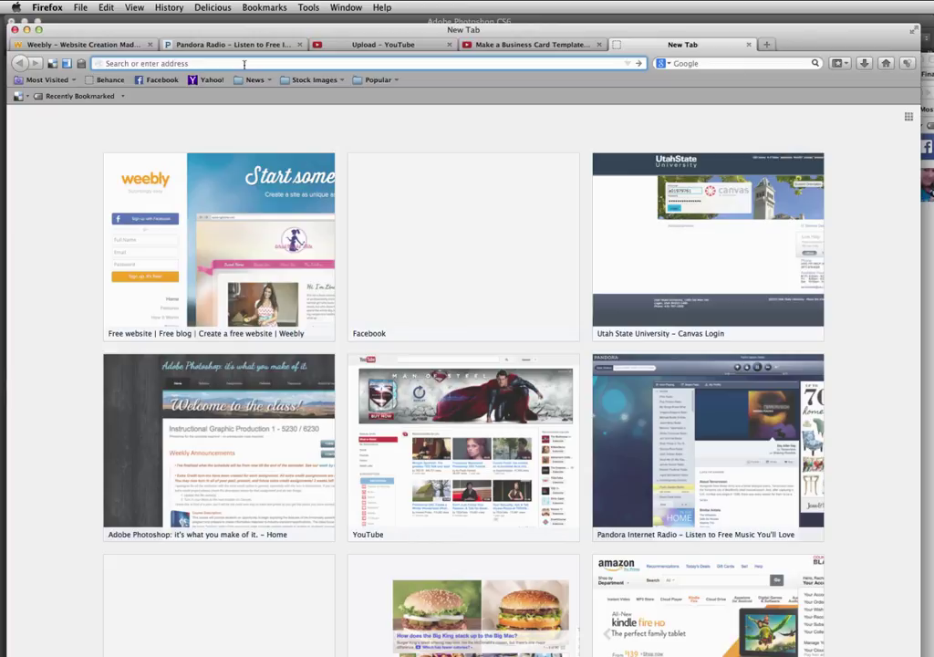
pyautogui.write('make q')
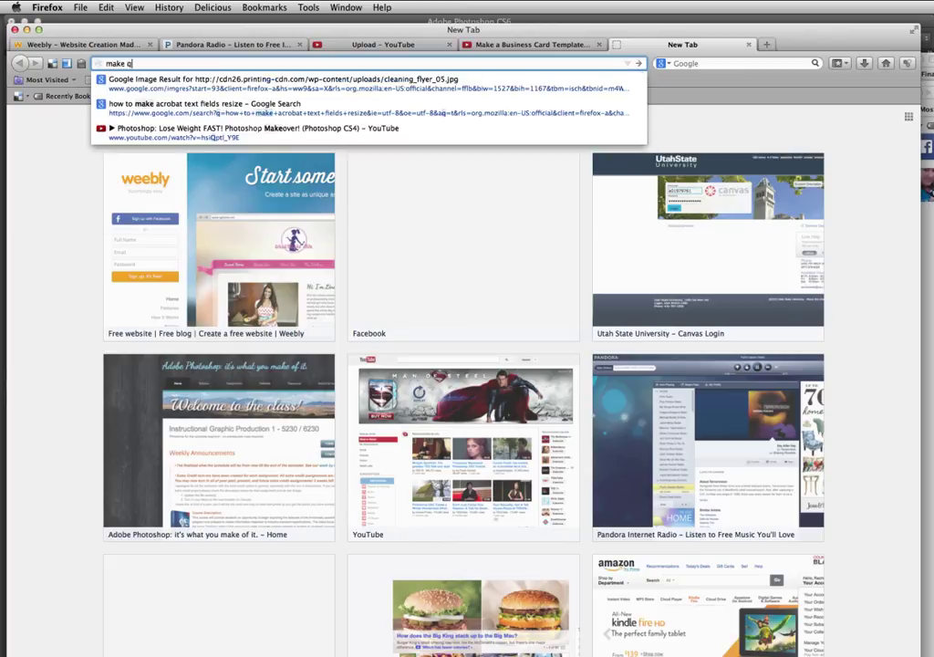
pyautogui.write('r code')
pyautogui.press('Return')
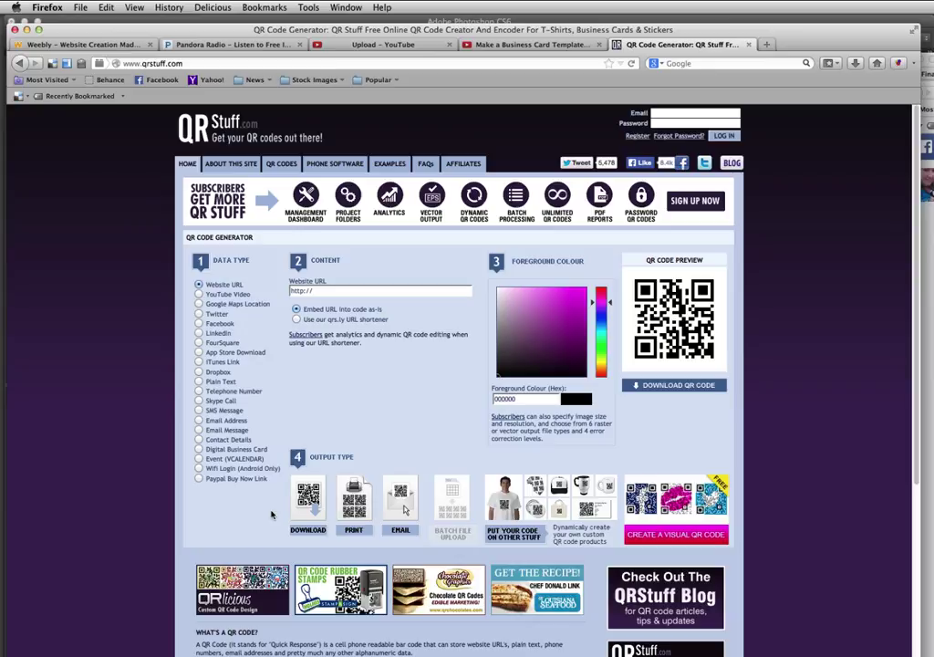
# Enter the poster's Weebly site address as the QR code's Website URL and pick the EMAIL output.
pyautogui.click(320, 291)
pyautogui.write('www.')
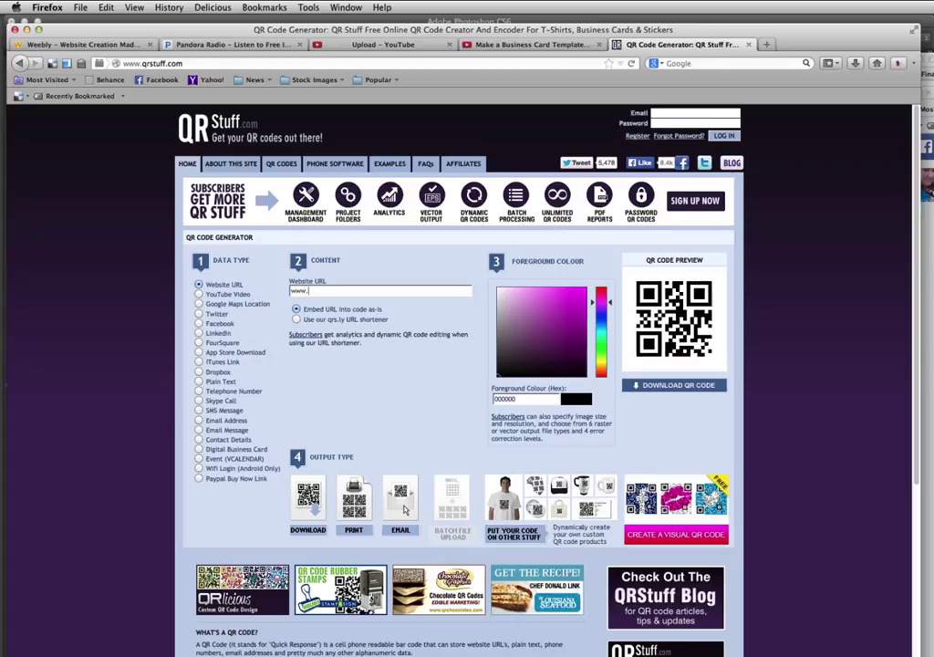
pyautogui.write('rsmith.')
pyautogui.press('BackSpace')
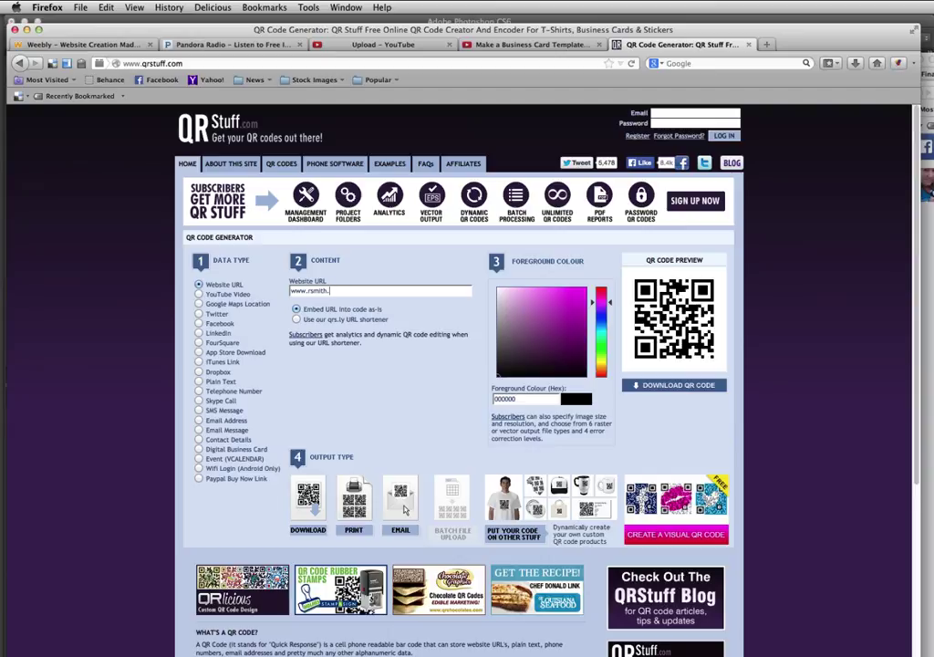
pyautogui.write('photoshop')
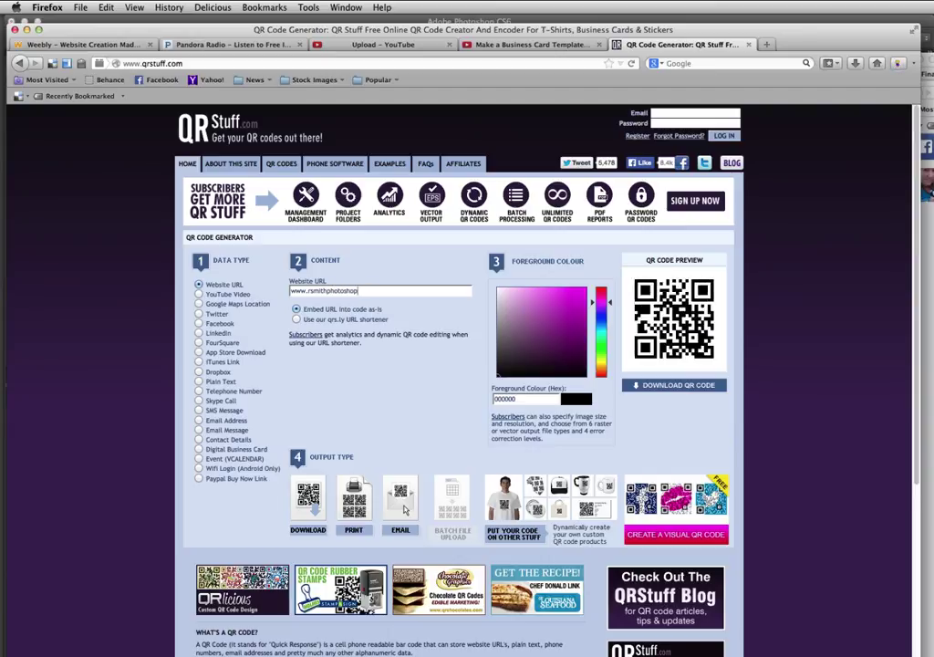
pyautogui.write('.weebly.com')
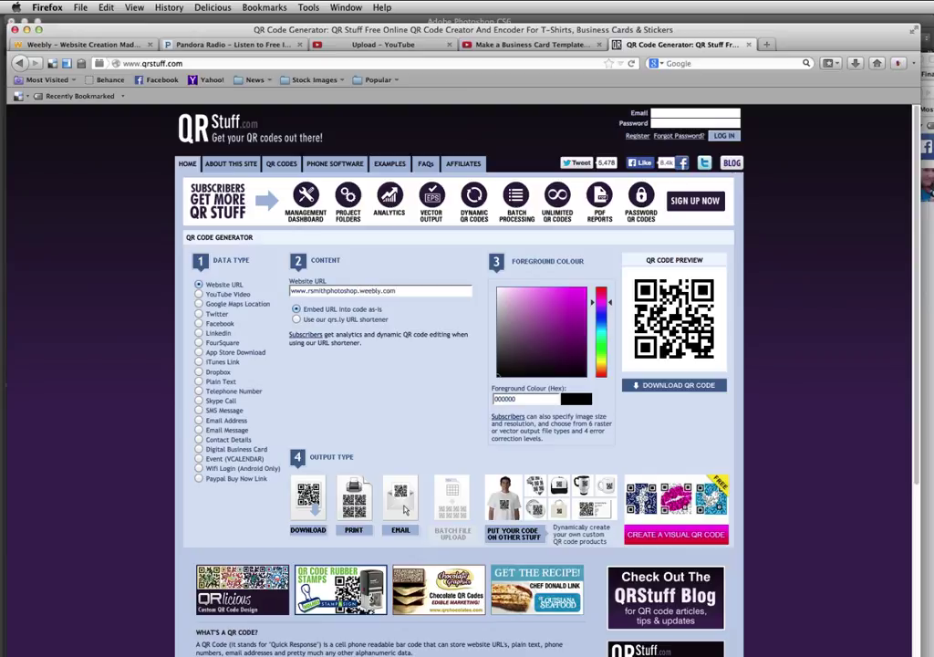
pyautogui.click(404, 510)
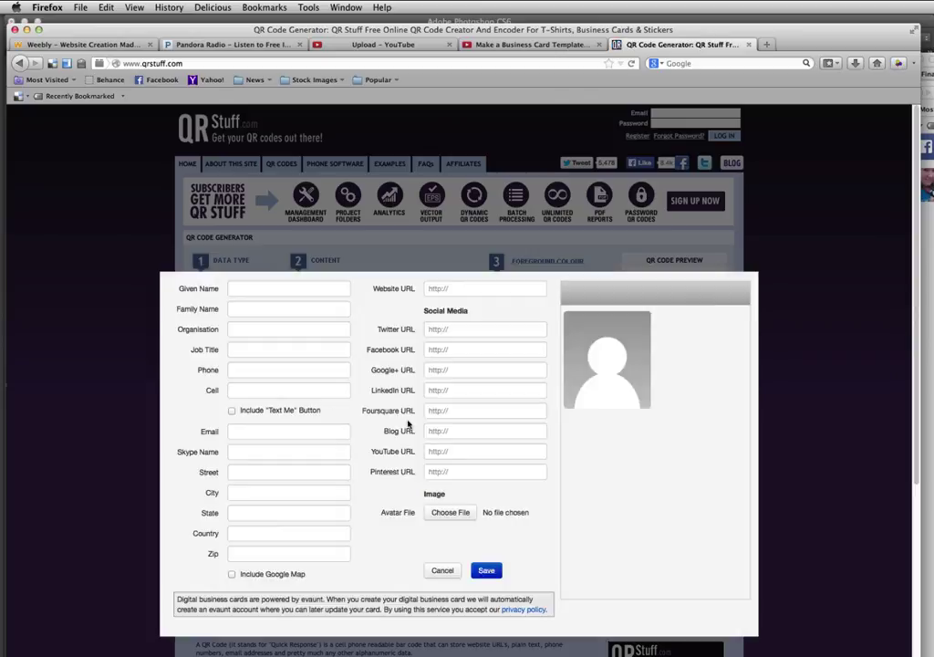
# Cancel the Digital Business Card form and switch back to Photoshop.
pyautogui.click(443, 571)
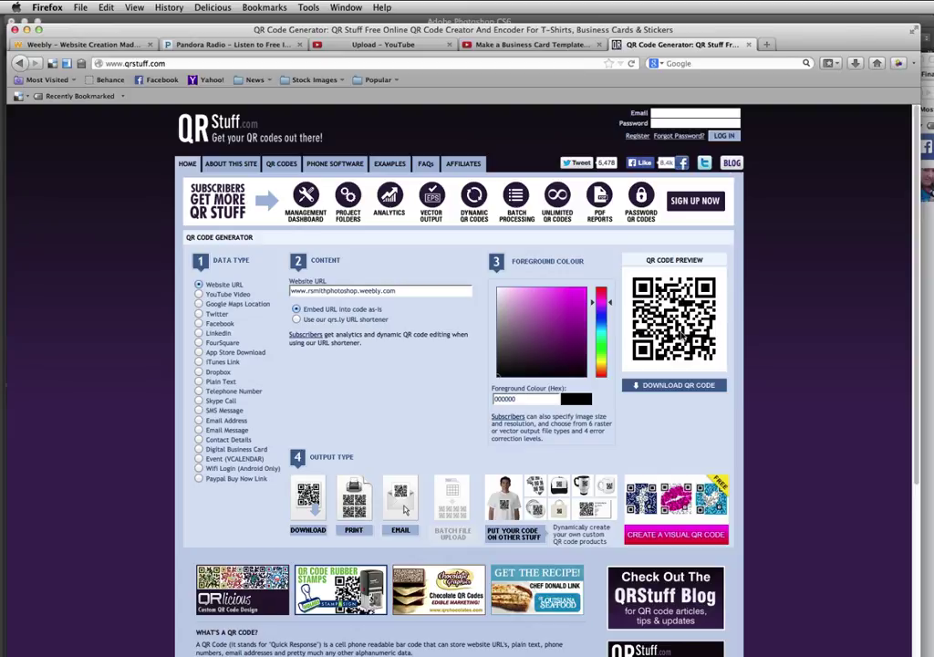
pyautogui.press('super+Tab')
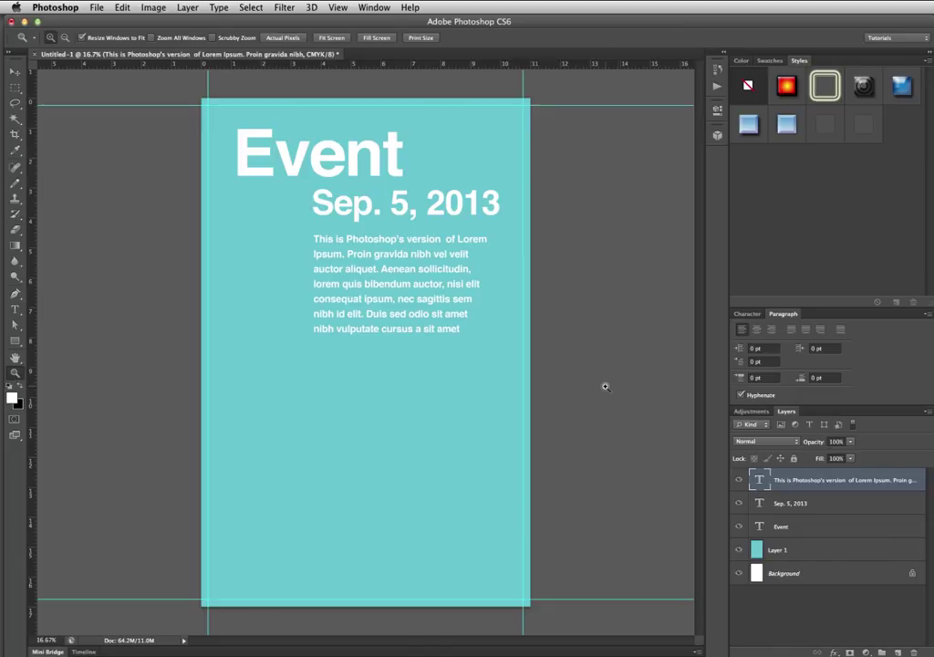
pyautogui.press('t')
pyautogui.click(321, 395)
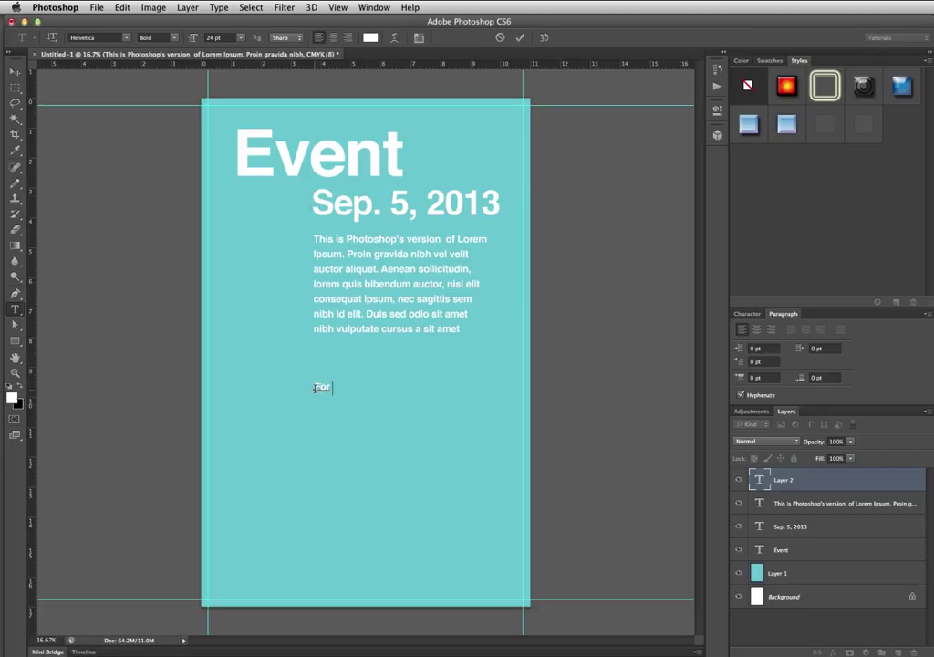
pyautogui.doubleClick(317, 388)
pyautogui.write('www.website.com')
pyautogui.press('super+Return')
# Move the website line up just under the paragraph and bring up Save As.
pyautogui.press('v')
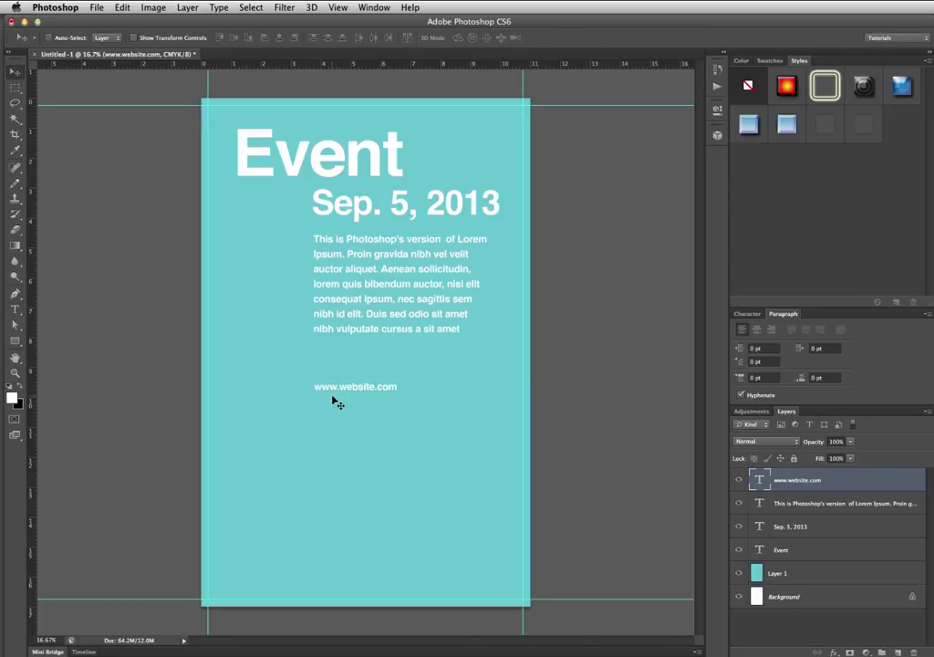
pyautogui.moveTo(332, 395); pyautogui.dragTo(328, 355)
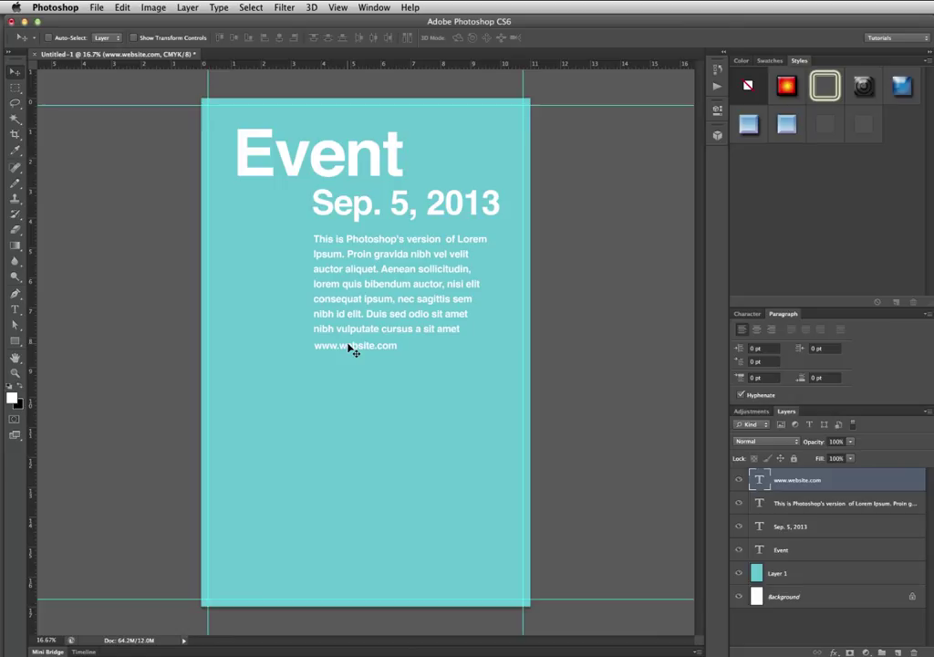
pyautogui.press('super+shift+s')
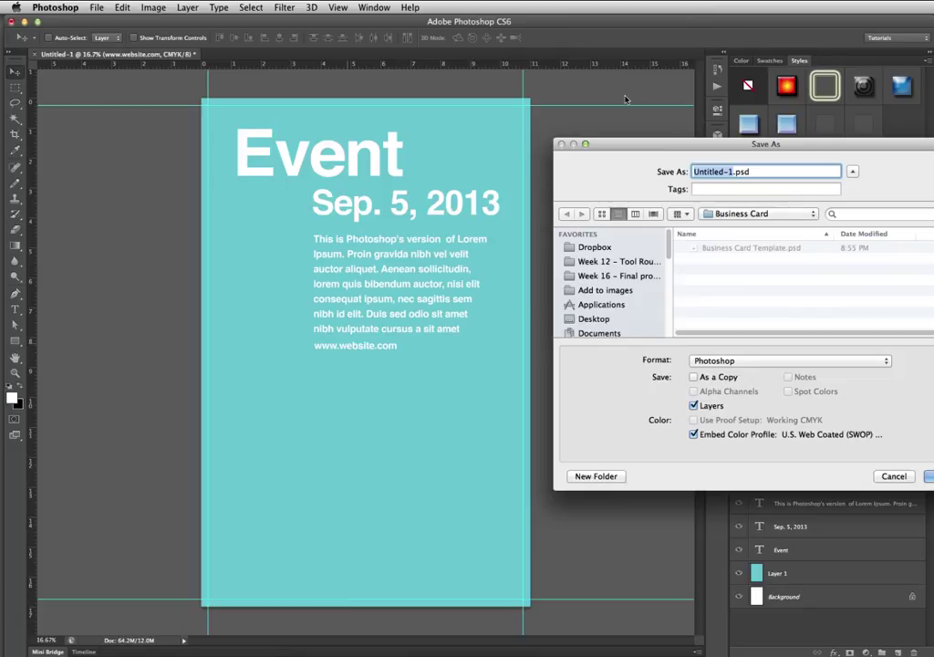
# Restart File > Save As and choose Photoshop PDF as the format.
pyautogui.click(894, 477)
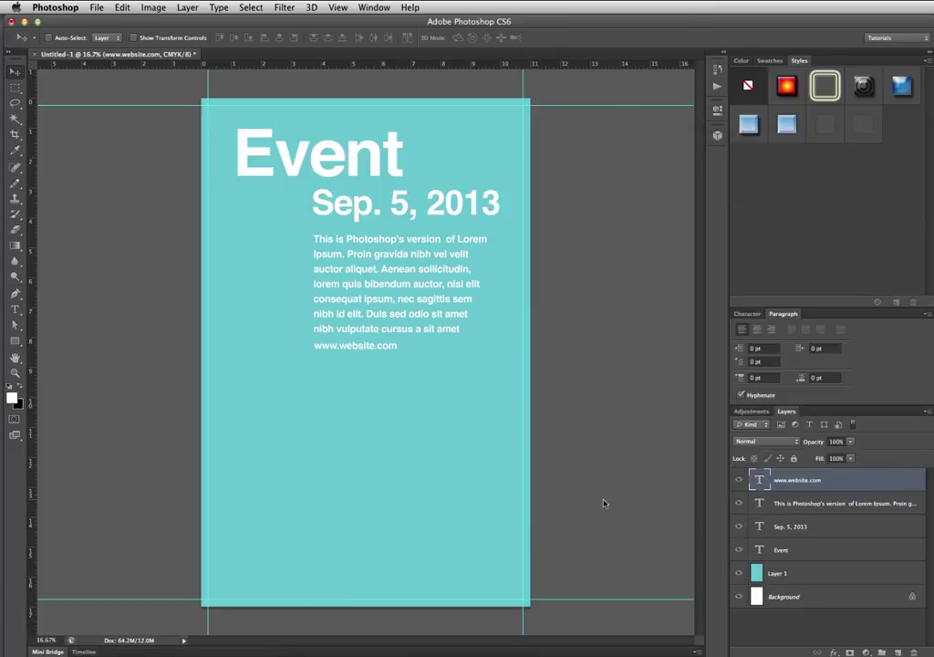
pyautogui.click(96, 7)
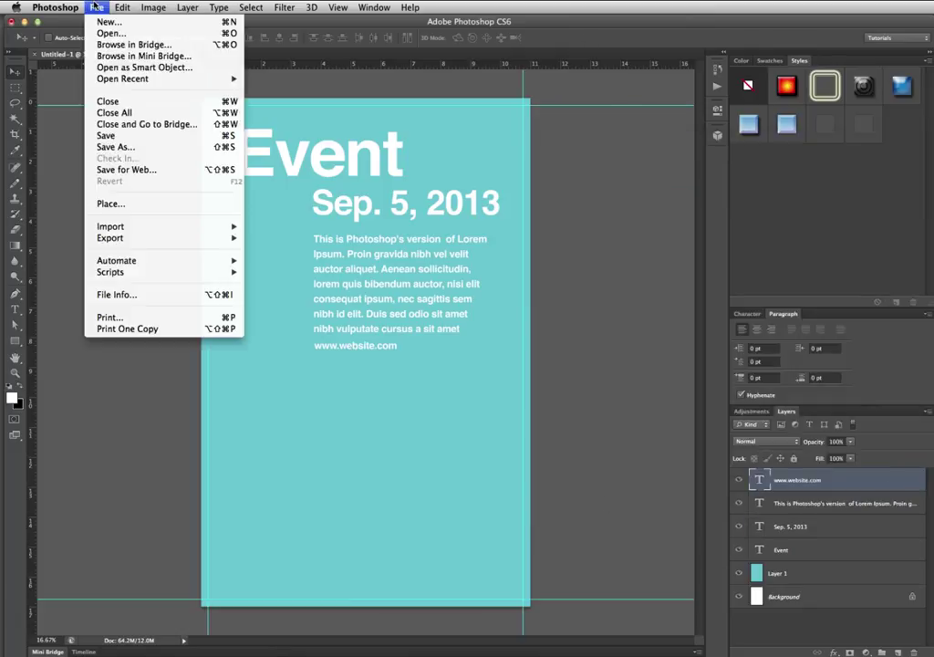
pyautogui.click(131, 147)
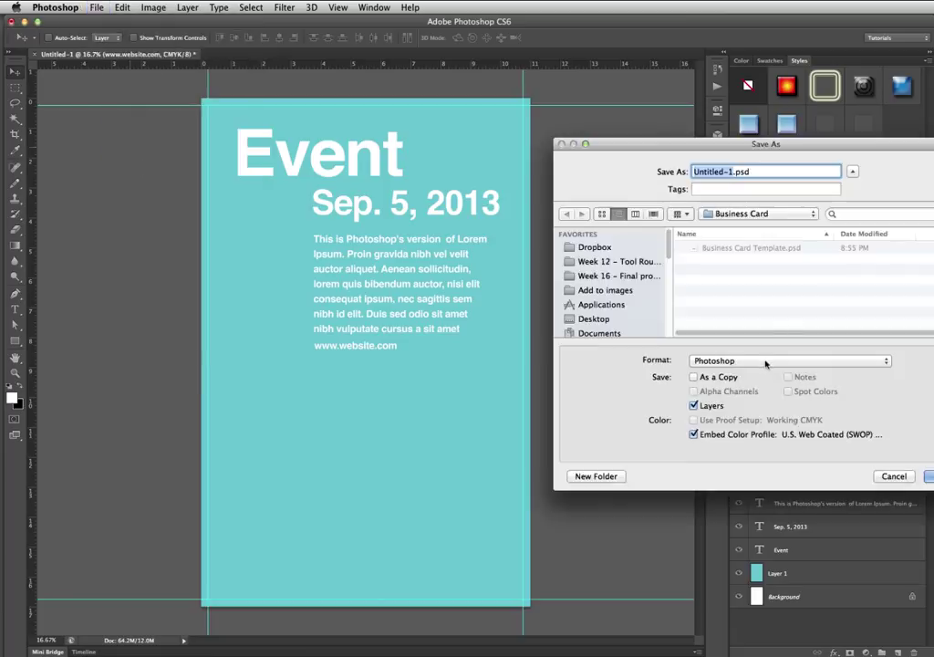
pyautogui.click(766, 363)
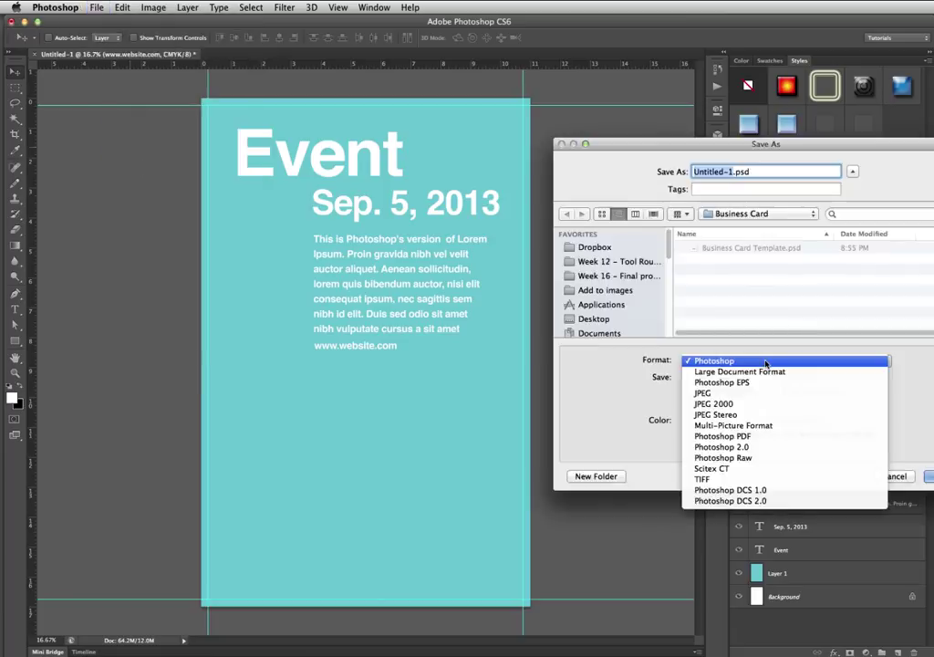
pyautogui.click(753, 438)
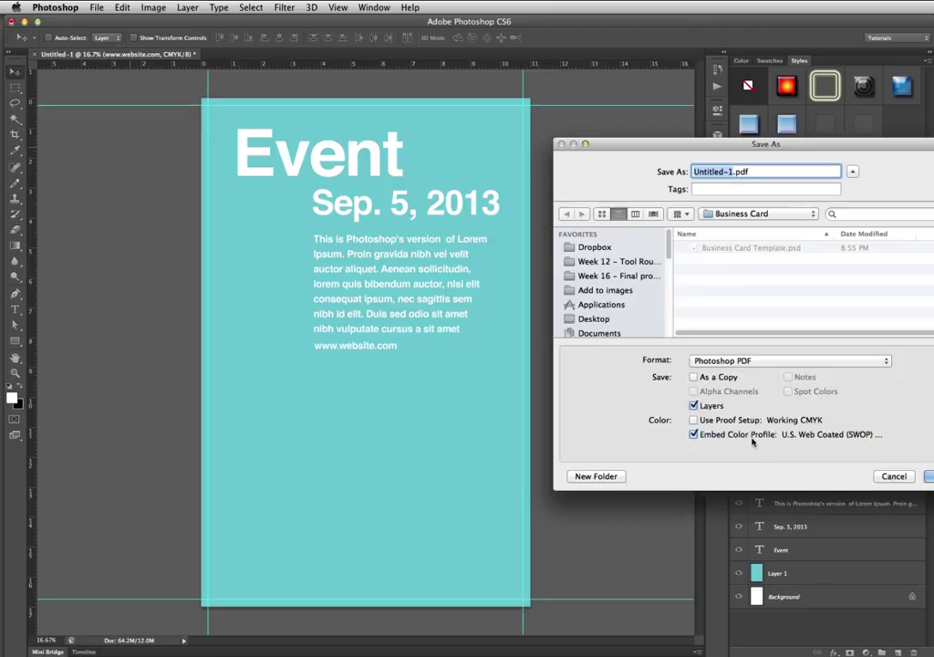
# Save Untitled-1.pdf to the Desktop as a flattened copy with Layers unchecked.
pyautogui.scroll(-2, 590, 252)
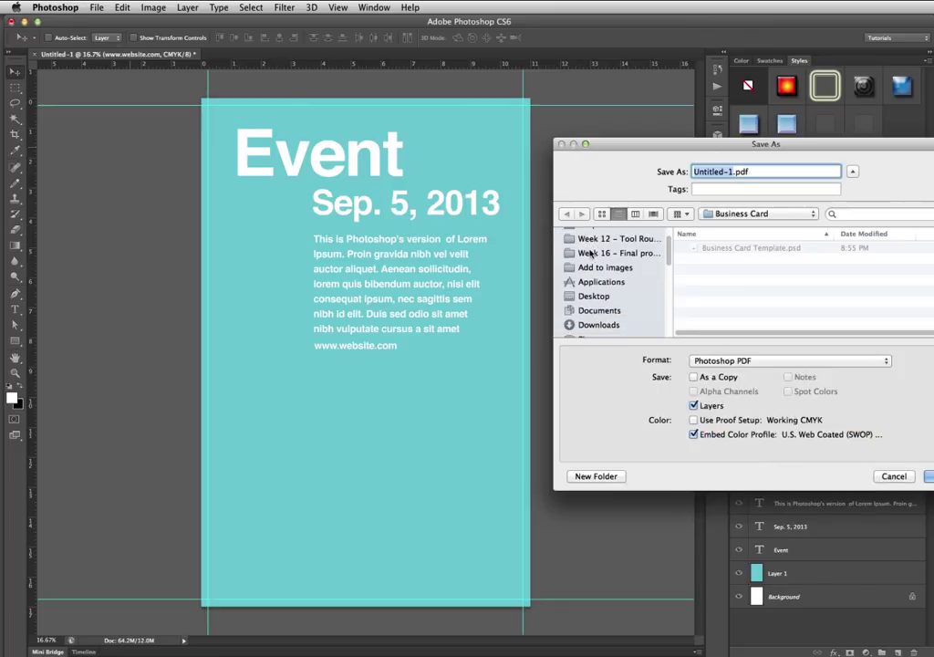
pyautogui.click(597, 296)
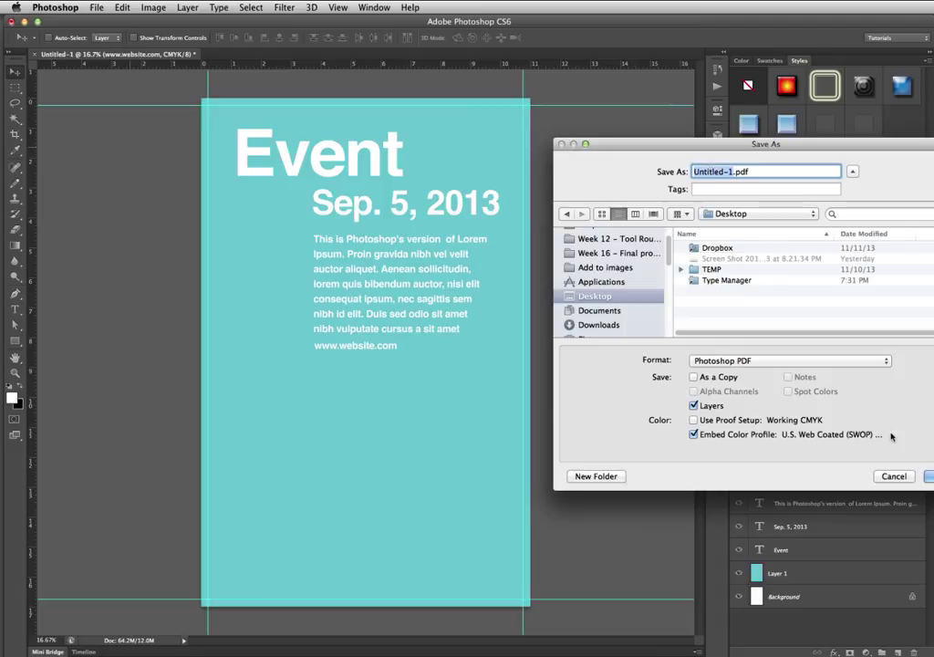
pyautogui.click(693, 405)
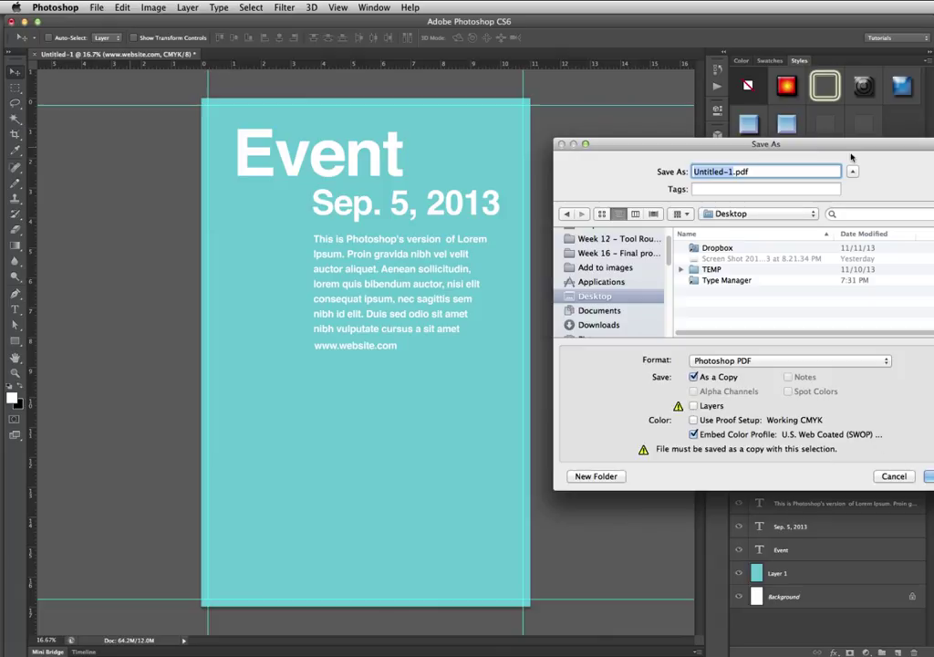
pyautogui.moveTo(837, 144); pyautogui.dragTo(724, 144)
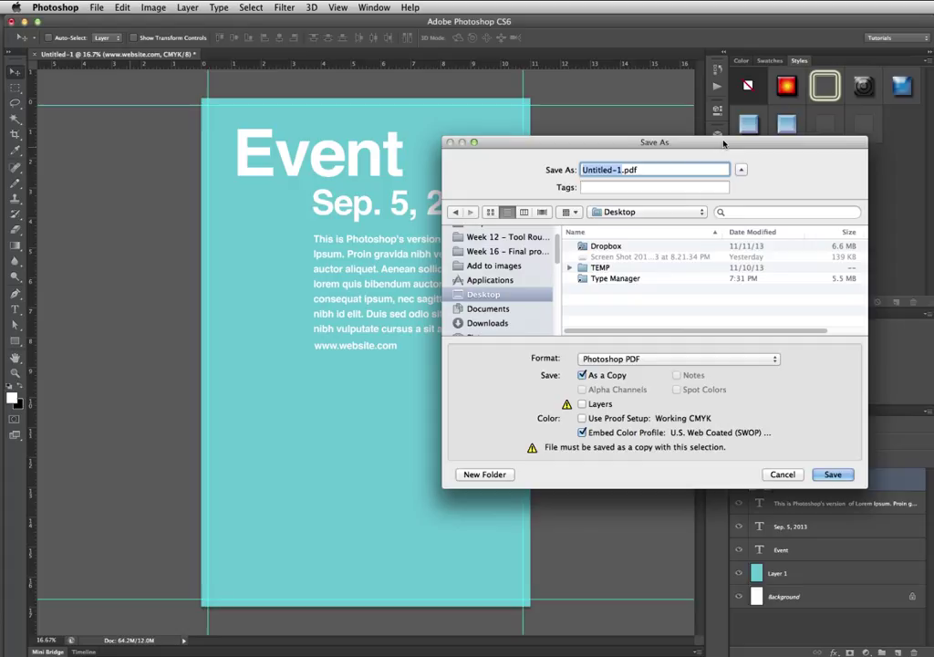
pyautogui.click(813, 475)
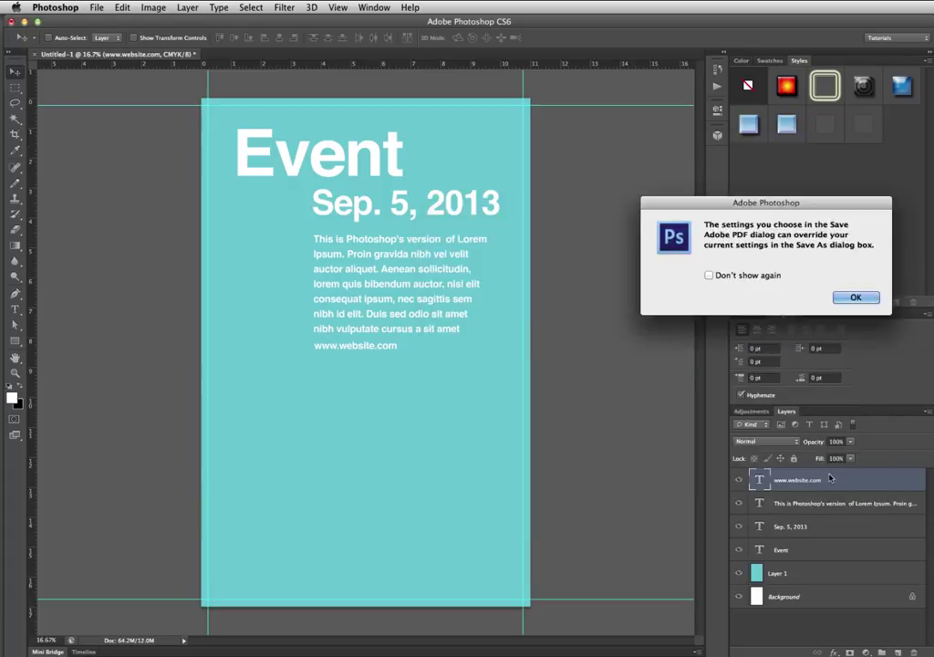
# Save the PDF with the [High Quality Print] preset and Preserve Photoshop Editing Capabilities off.
pyautogui.moveTo(809, 207); pyautogui.dragTo(604, 212)
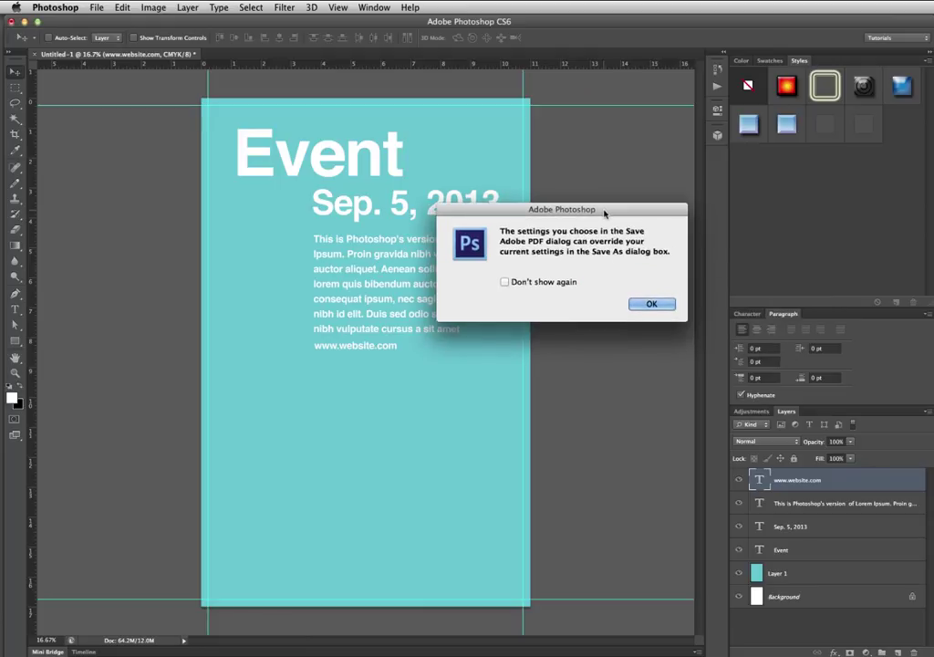
pyautogui.click(661, 306)
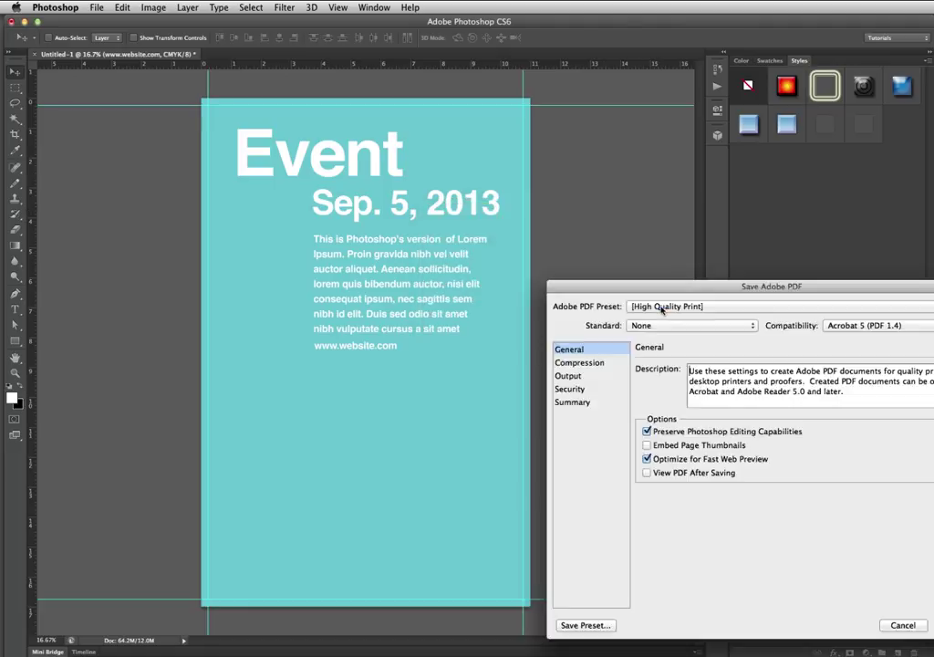
pyautogui.moveTo(670, 290); pyautogui.dragTo(351, 224)
pyautogui.click(308, 244)
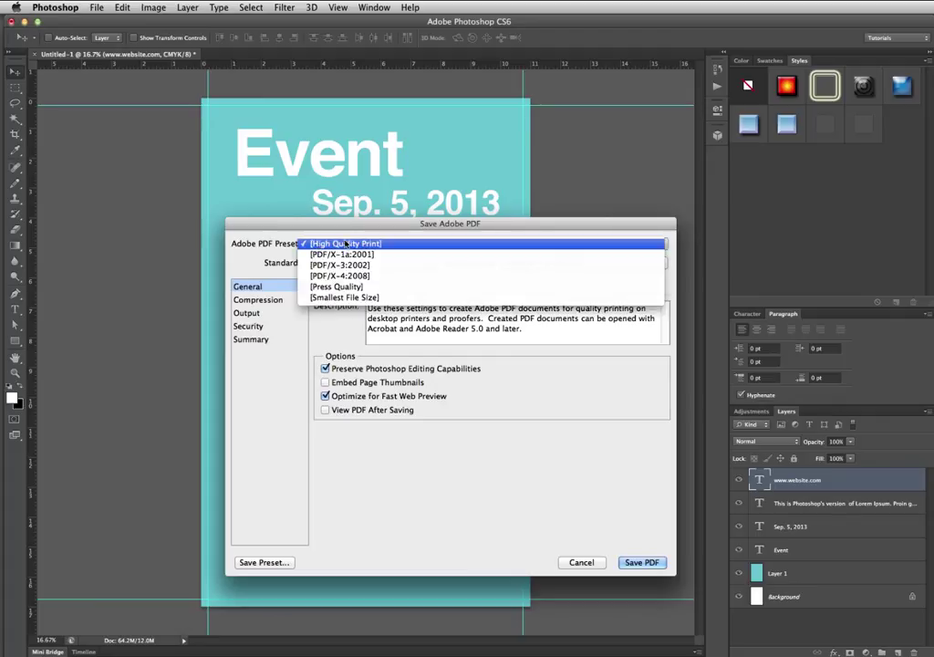
pyautogui.click(346, 243)
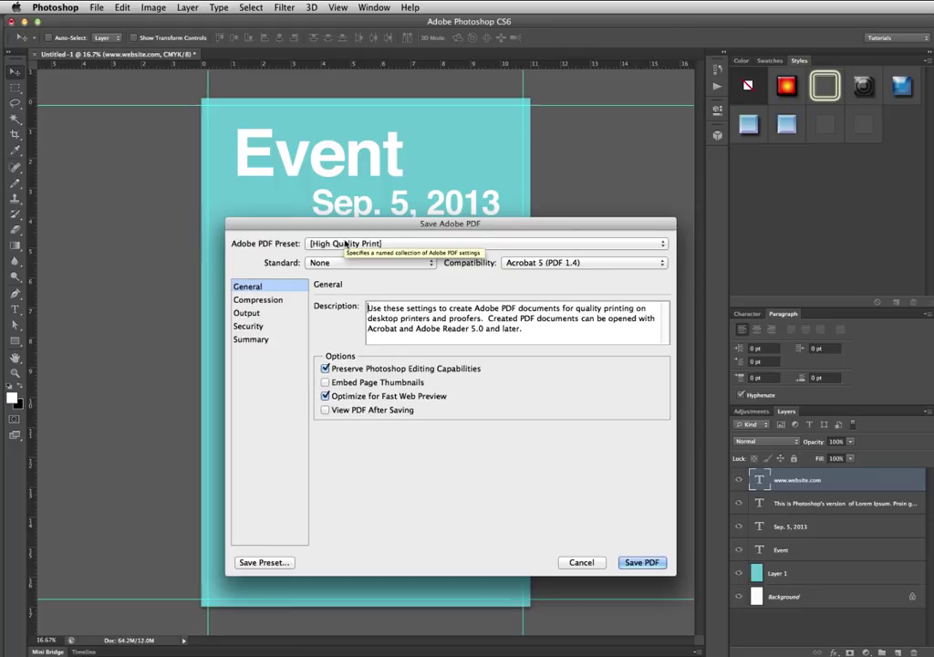
pyautogui.click(325, 369)
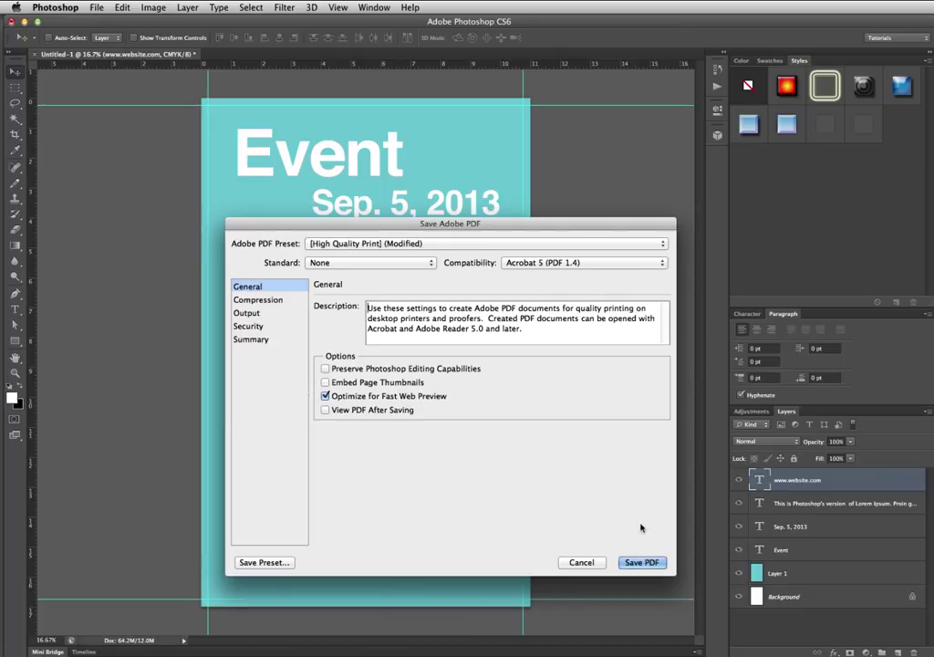
pyautogui.click(630, 563)
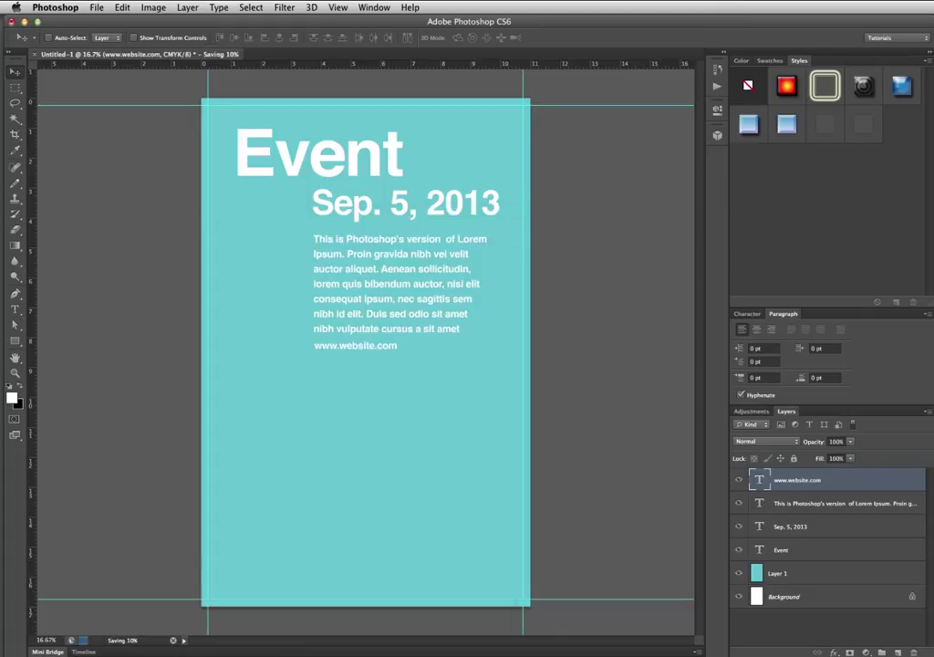
# Hide Photoshop to reveal the desktop and select the saved Untitled-1.pdf file.
pyautogui.press('super+h')
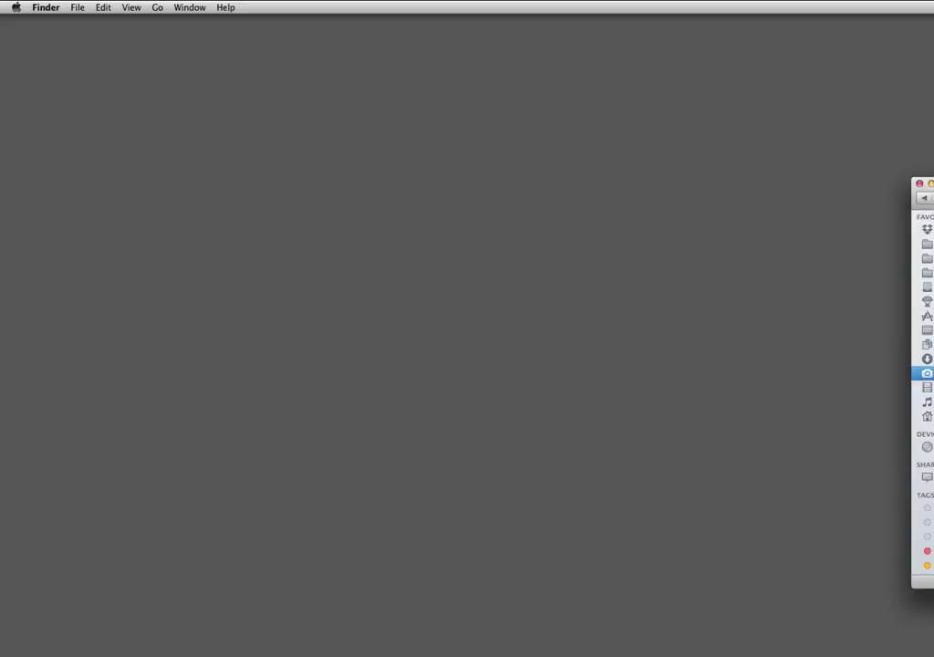
pyautogui.press('super+Tab')
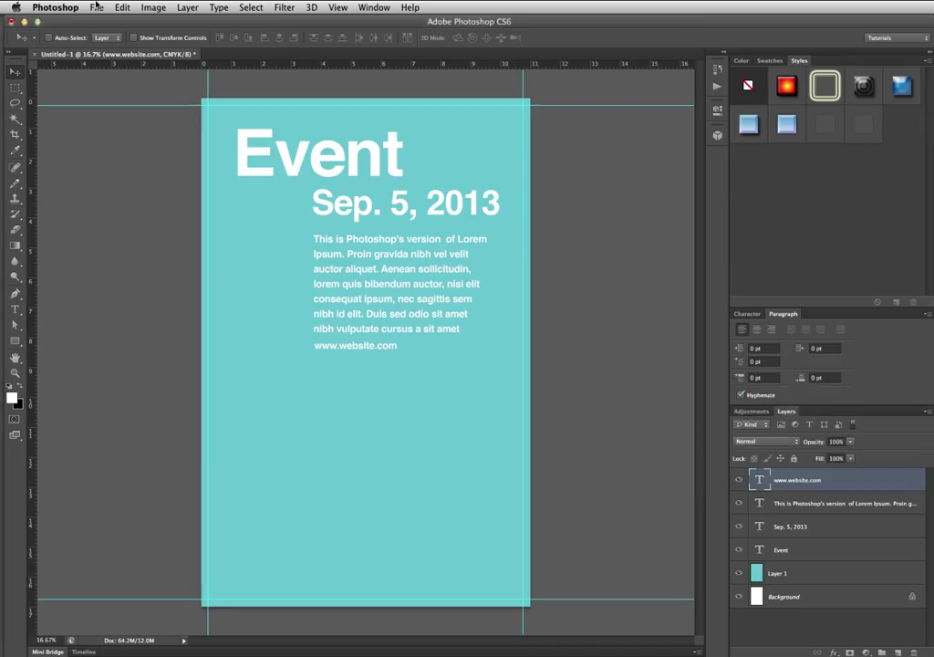
pyautogui.click(96, 7)
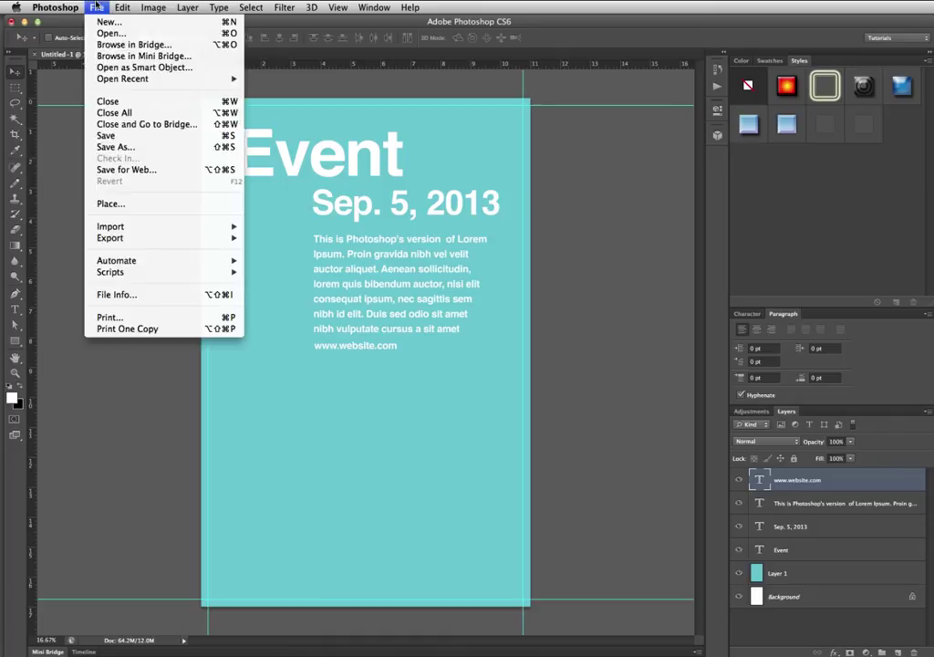
pyautogui.click(96, 7)
pyautogui.press('super+shift+s')
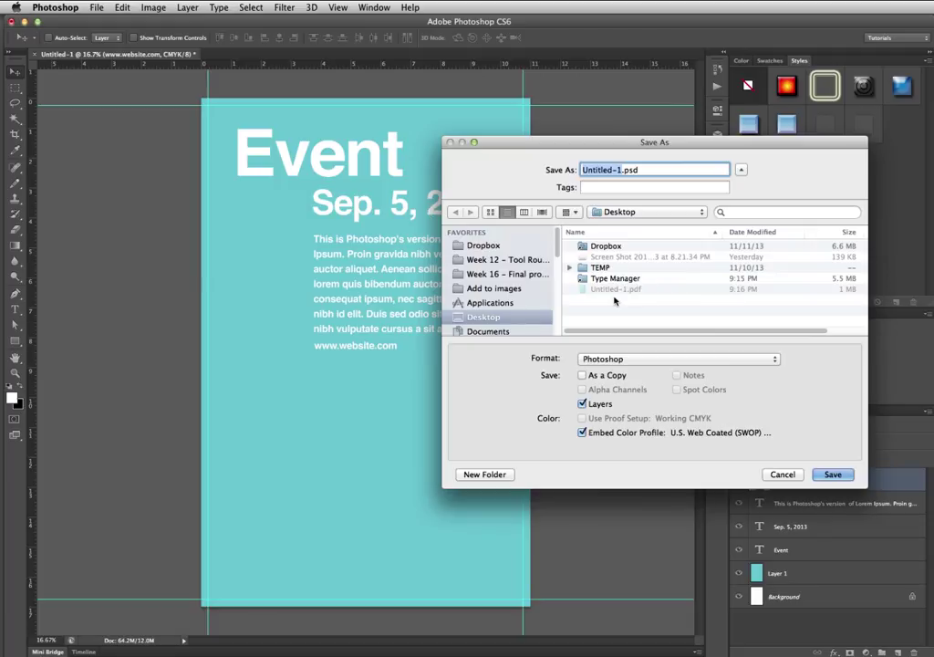
pyautogui.click(781, 476)
pyautogui.press('super+h')
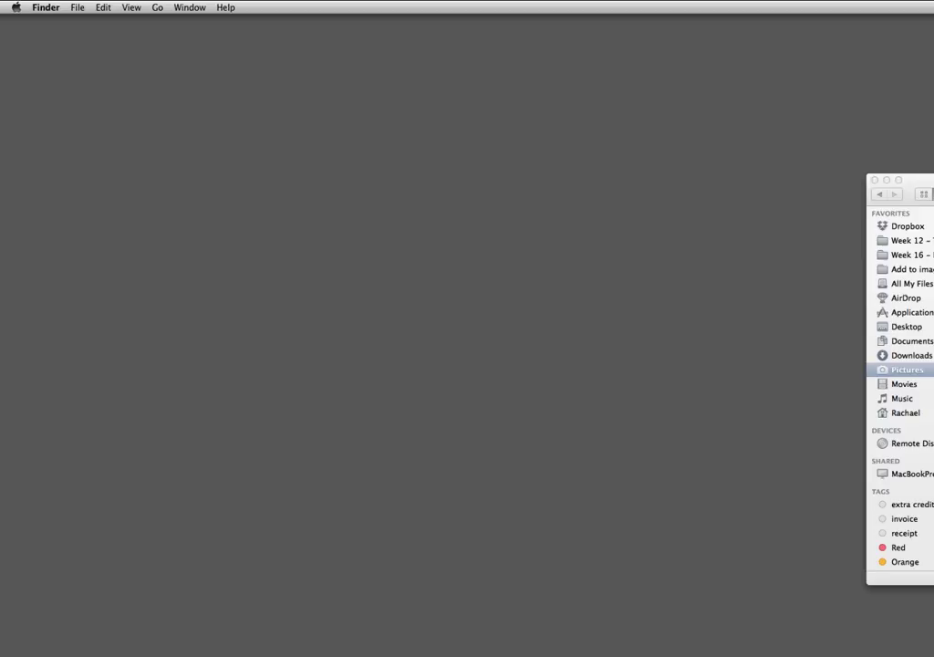
pyautogui.click(517, 329)
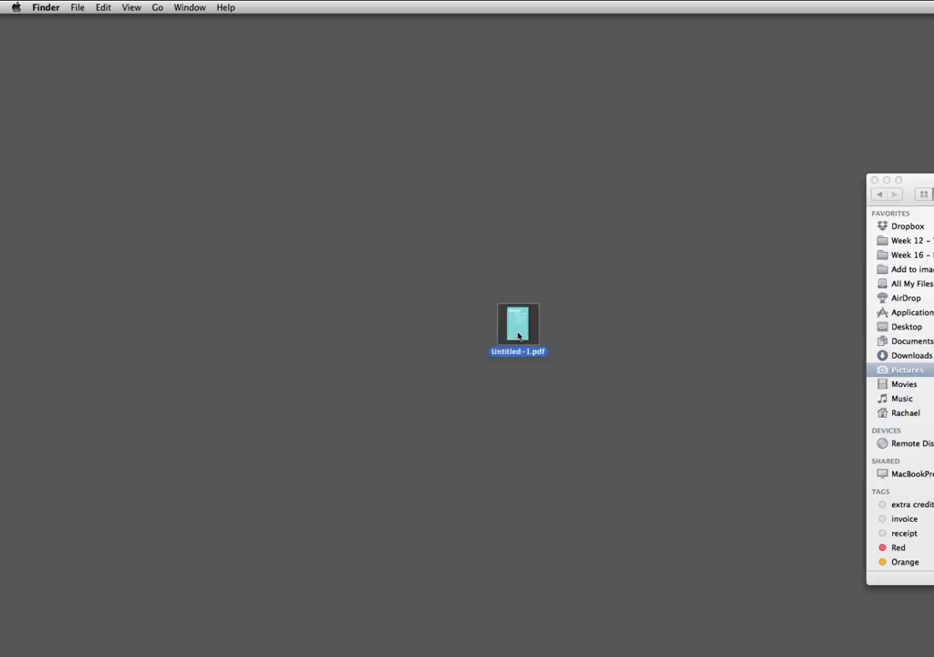
# Open Untitled-1.pdf in Acrobat and fit the whole poster page in the window.
pyautogui.doubleClick(517, 326)
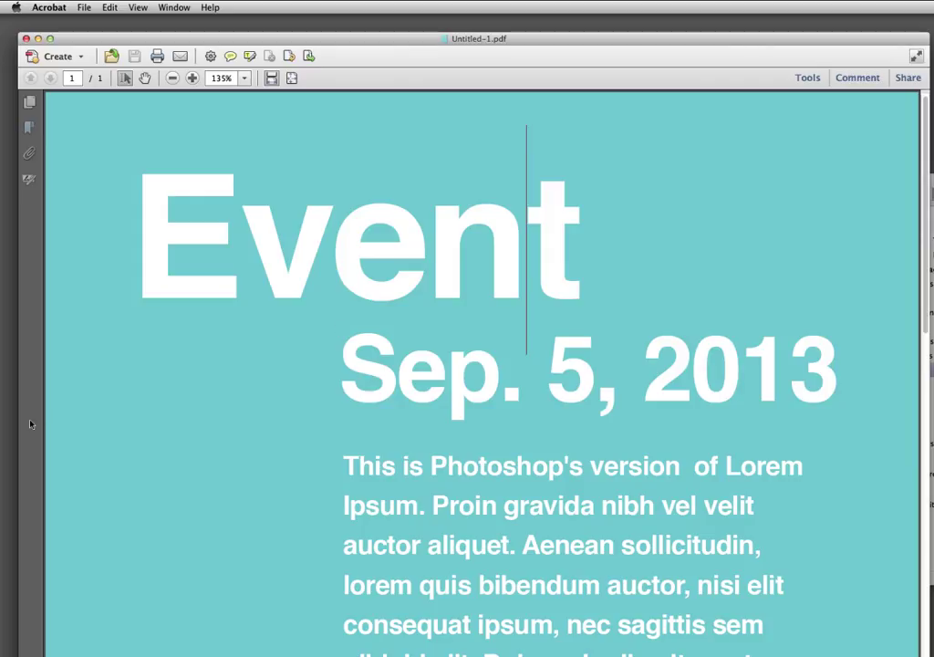
pyautogui.press('super+0')
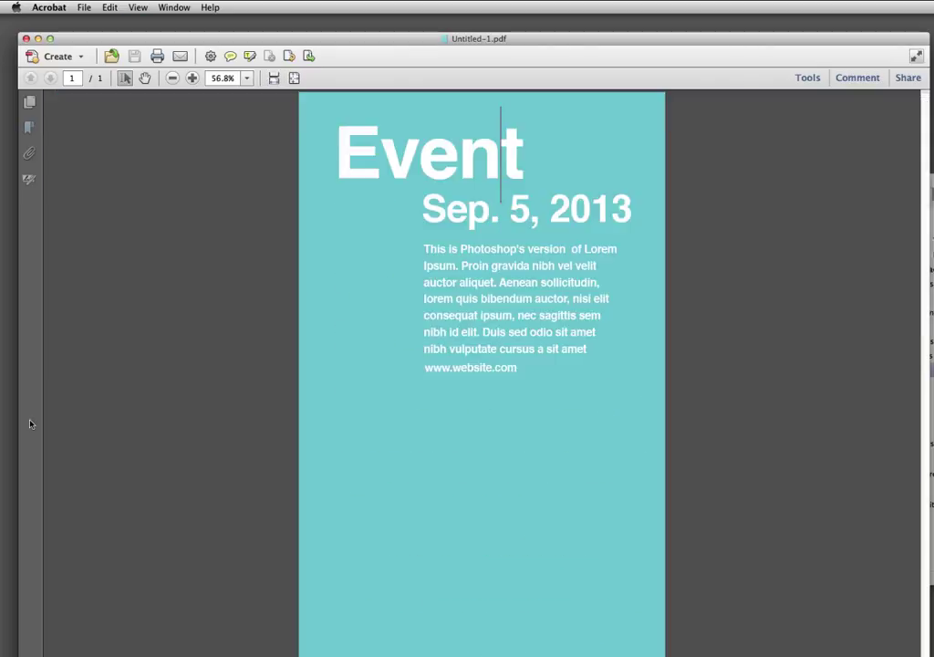